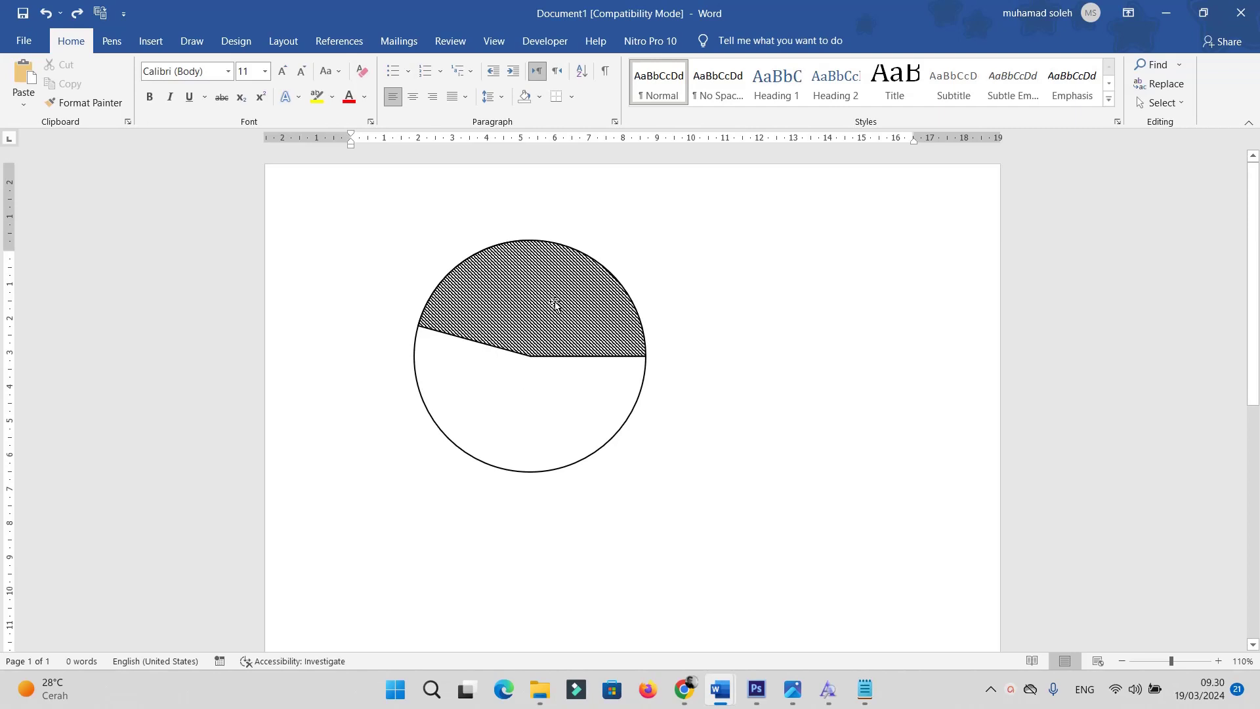
Drag the hatched pie's adjustment handle to enlarge the slice, then shrink it back
left_click(532, 311)
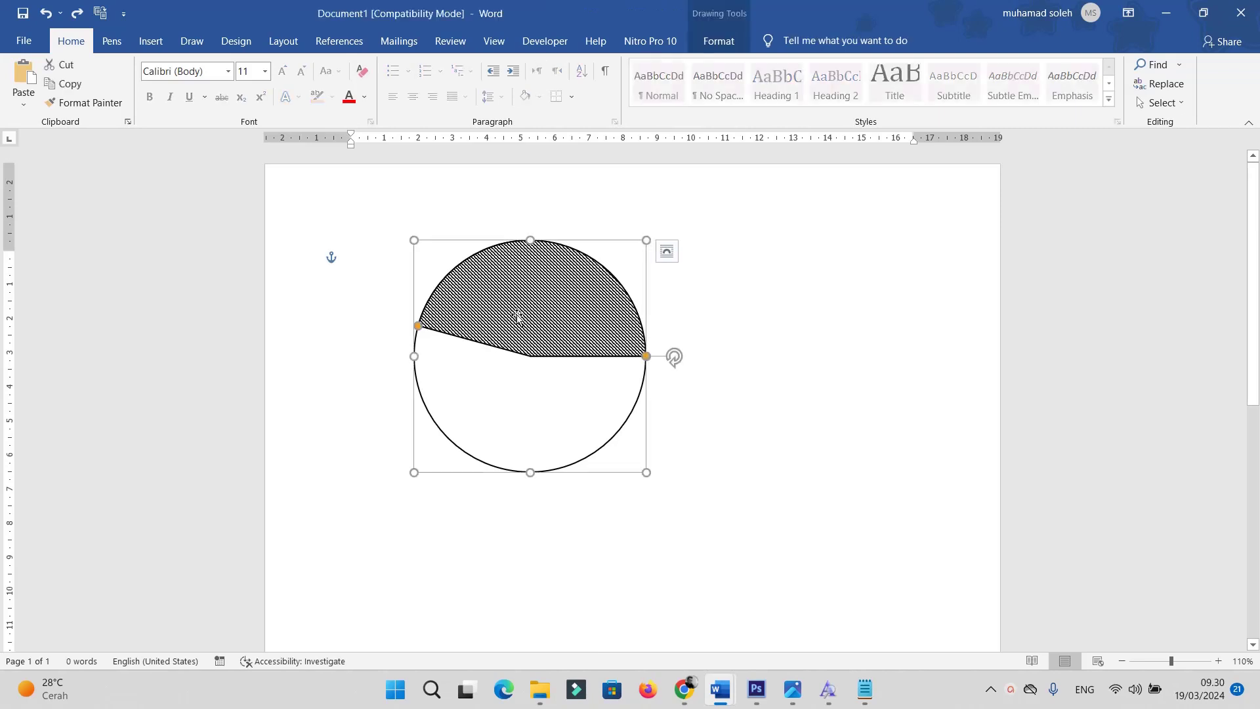
left_click_drag(417, 327, 493, 481)
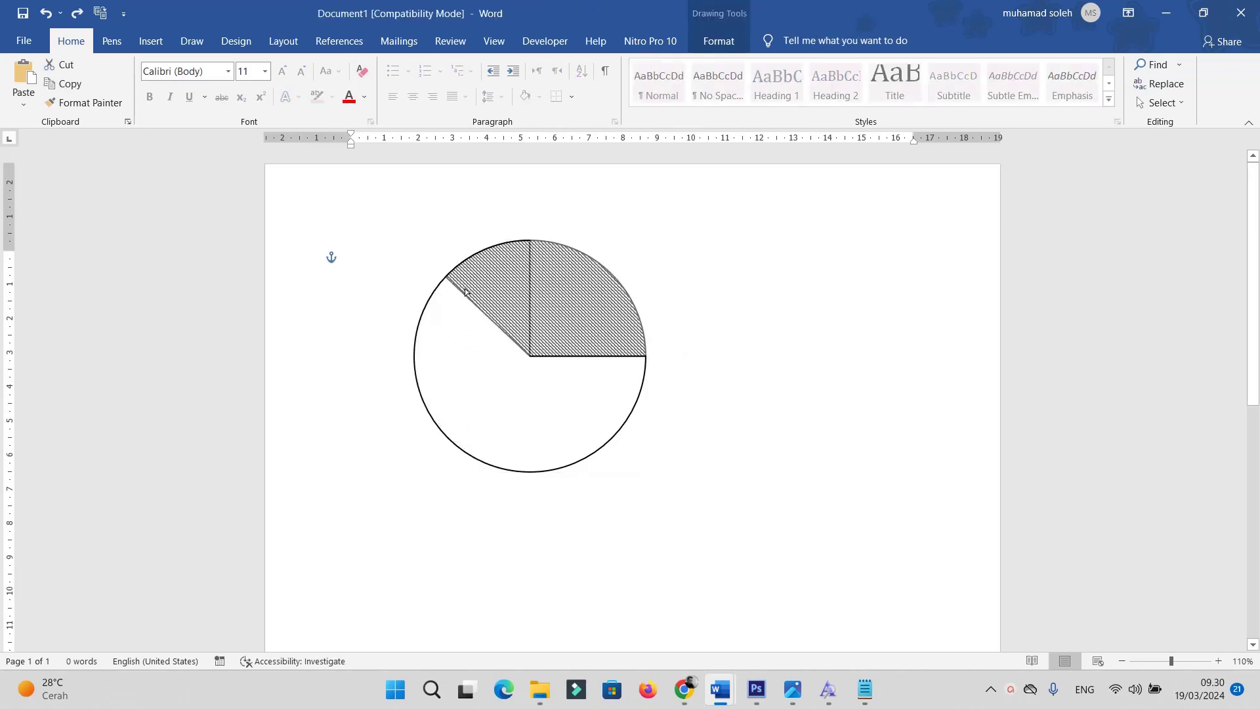
left_click_drag(492, 481, 465, 261)
left_click(724, 304)
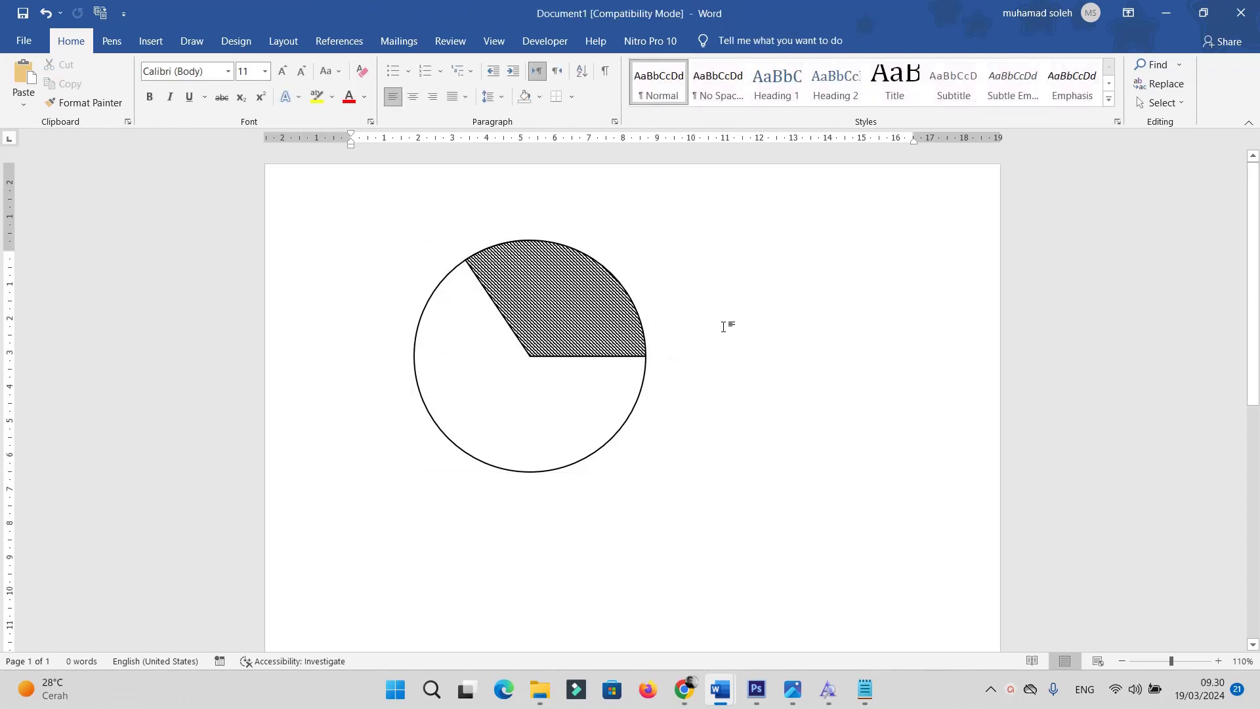
Select the hatched pie and delete it, leaving the page blank
left_click(636, 409)
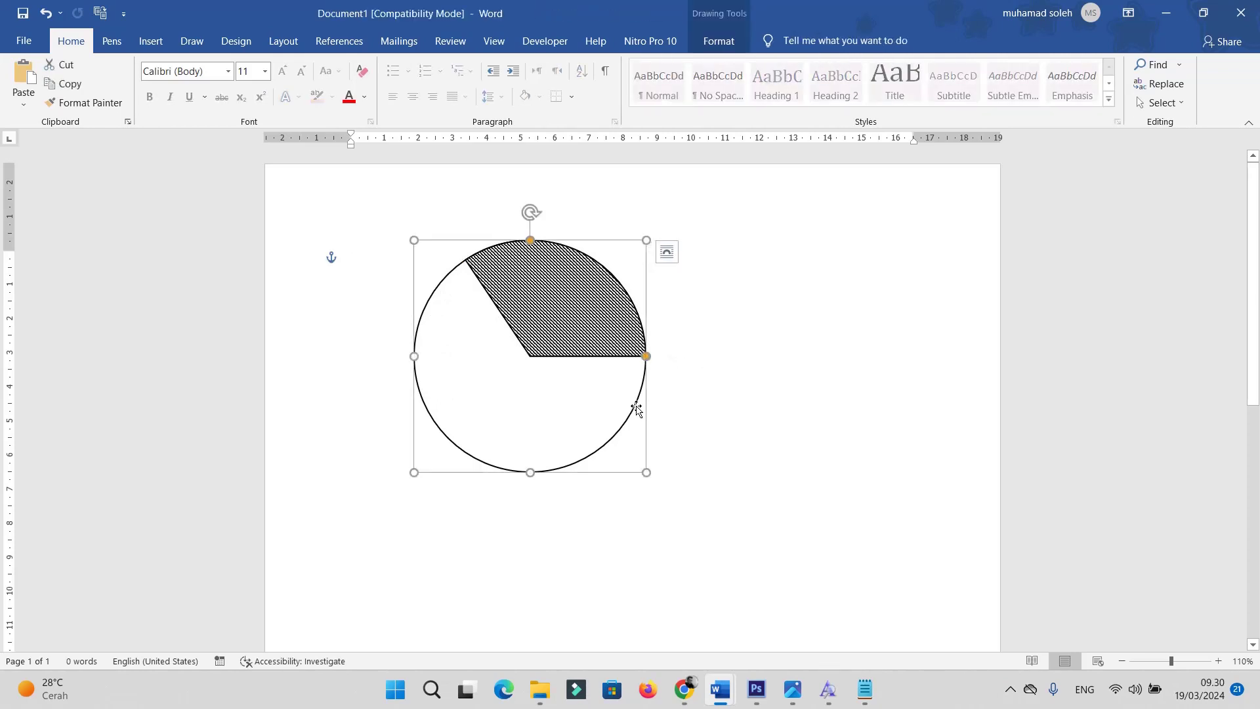
key("Escape")
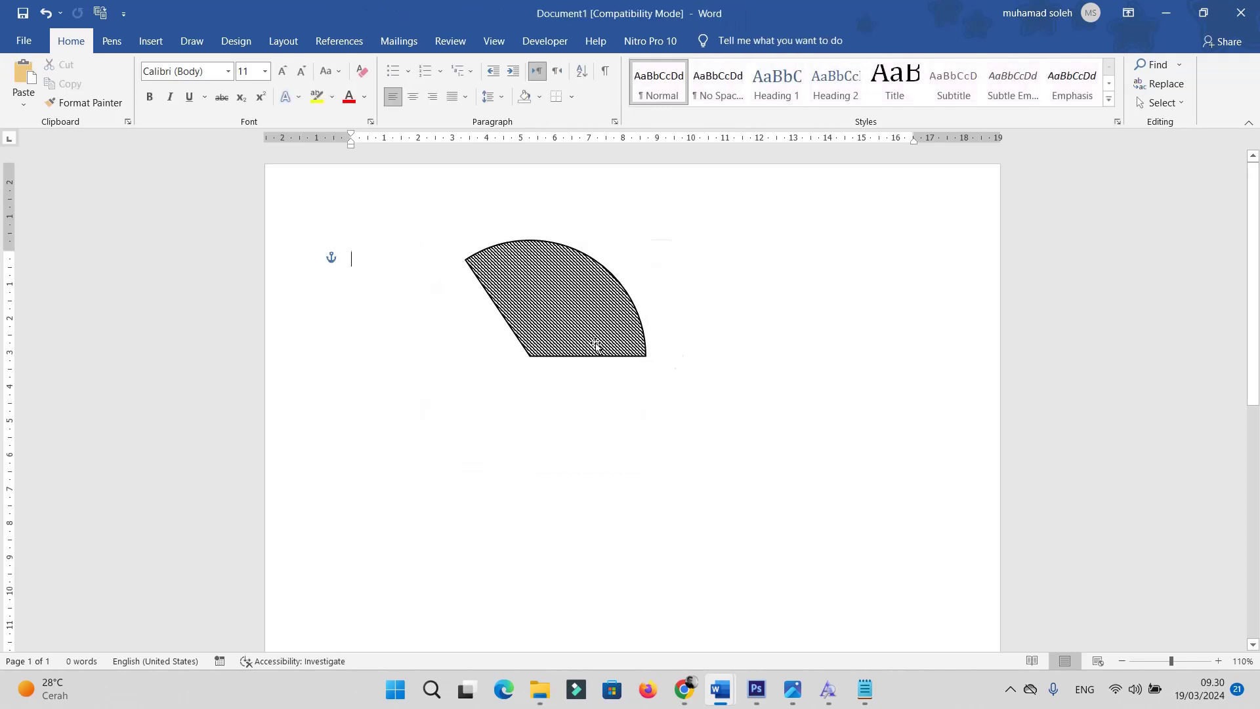
left_click(595, 344)
key("Delete")
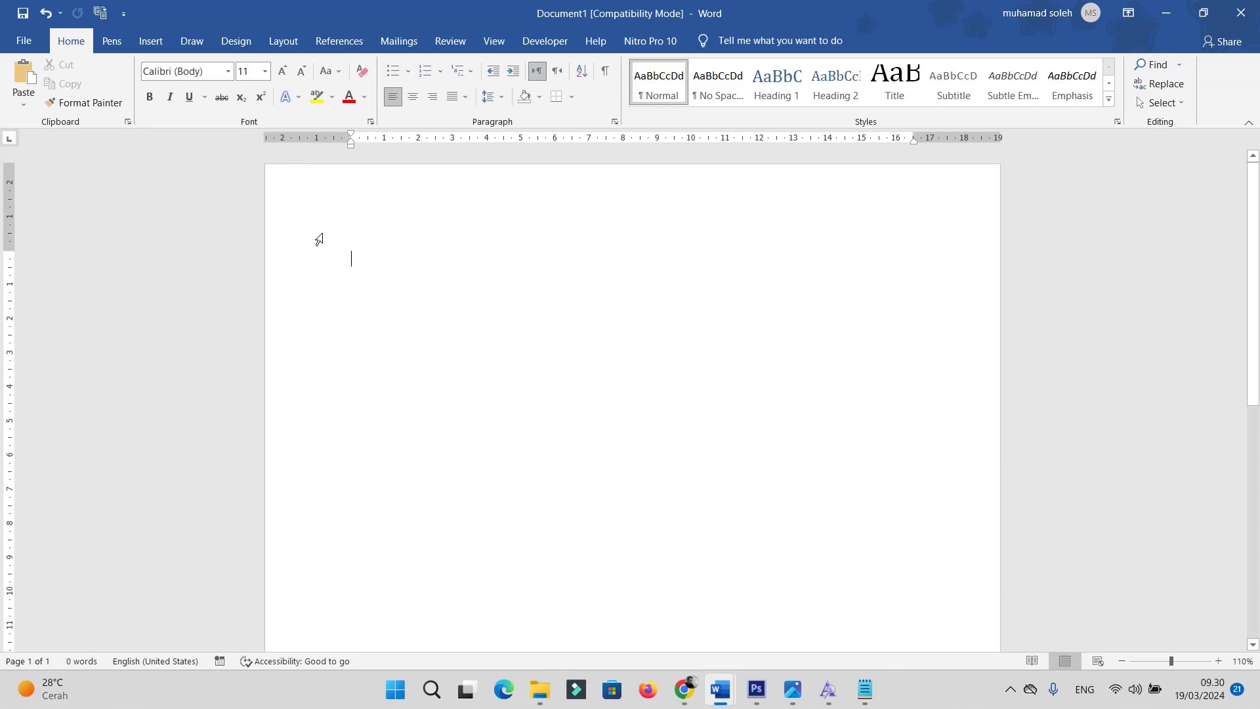
Choose the Pie shape from Basic Shapes in the Insert Shapes gallery
left_click(162, 43)
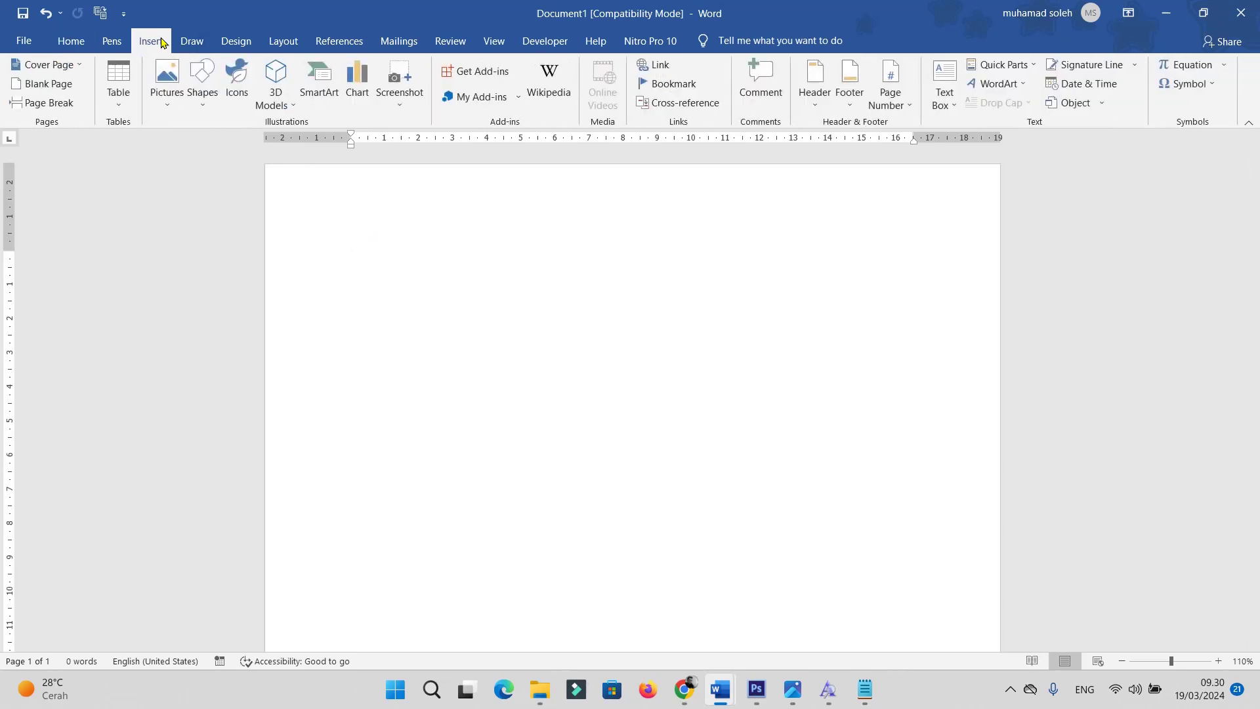
left_click(202, 107)
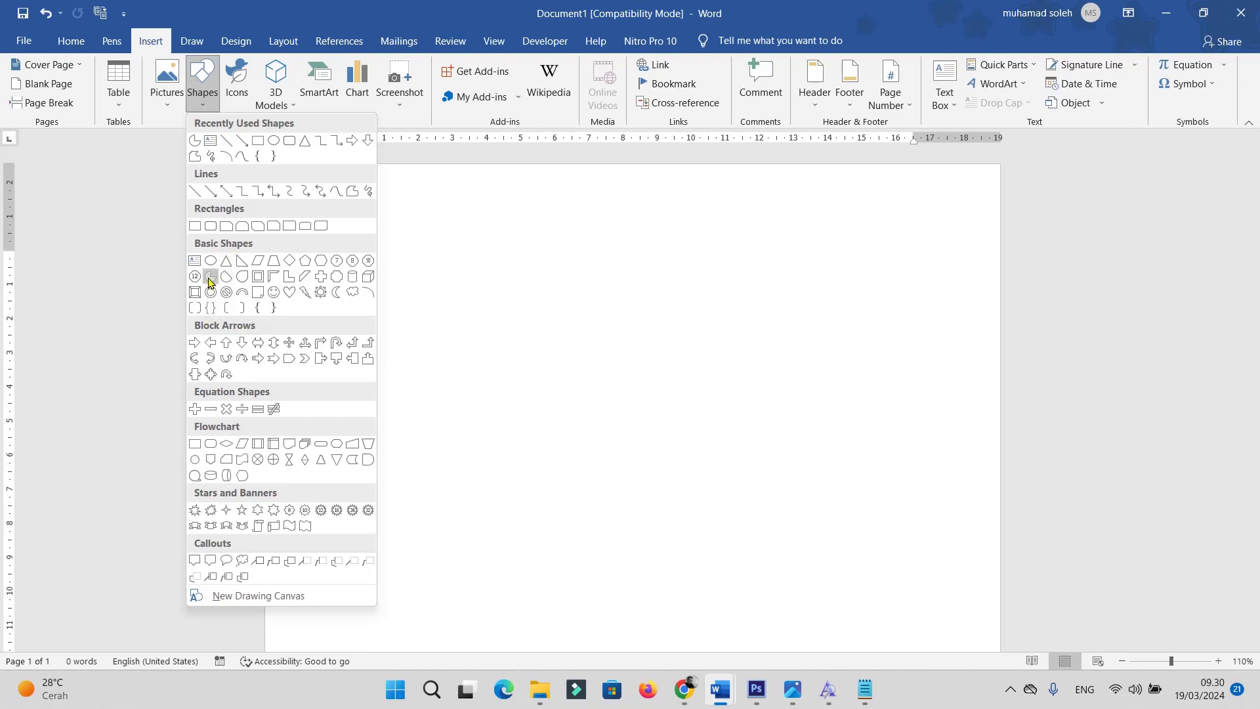
left_click(210, 280)
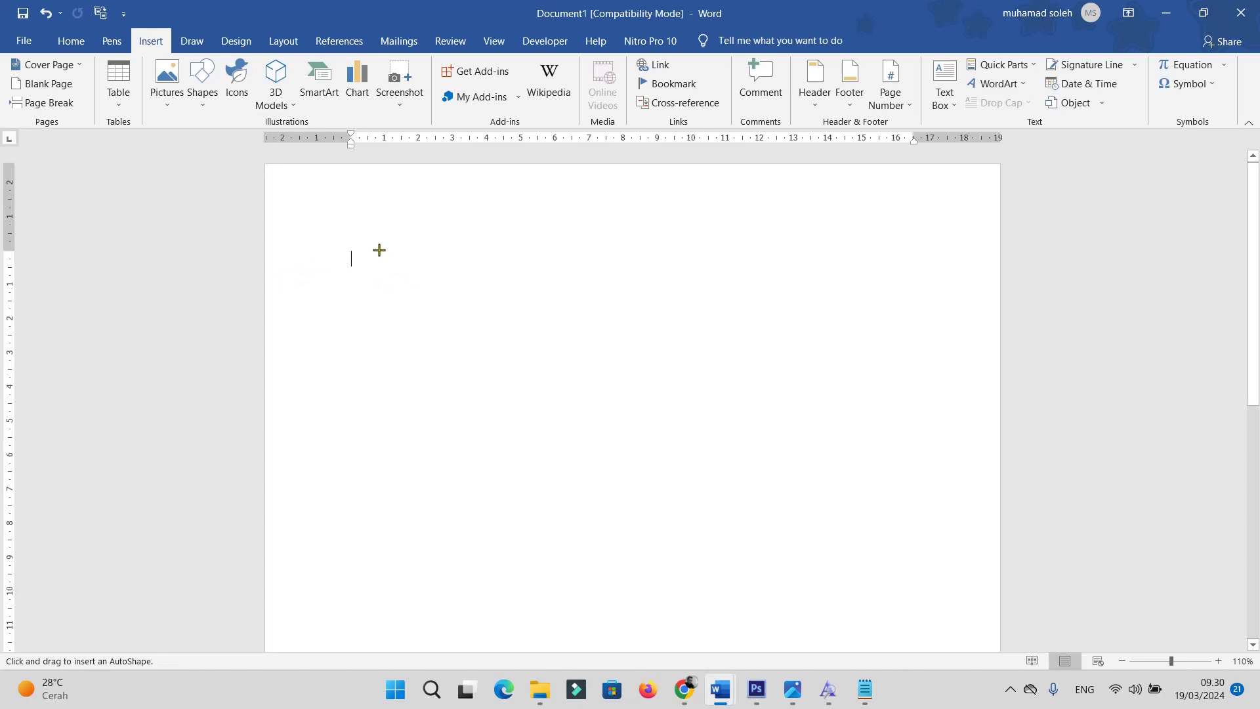
Draw a blue three-quarter pie about 7.7 cm square on the page
mouse_move(380, 250)
left_mouse_down()
mouse_move(571, 431)
mouse_move(581, 400)
mouse_move(564, 444)
left_mouse_up()
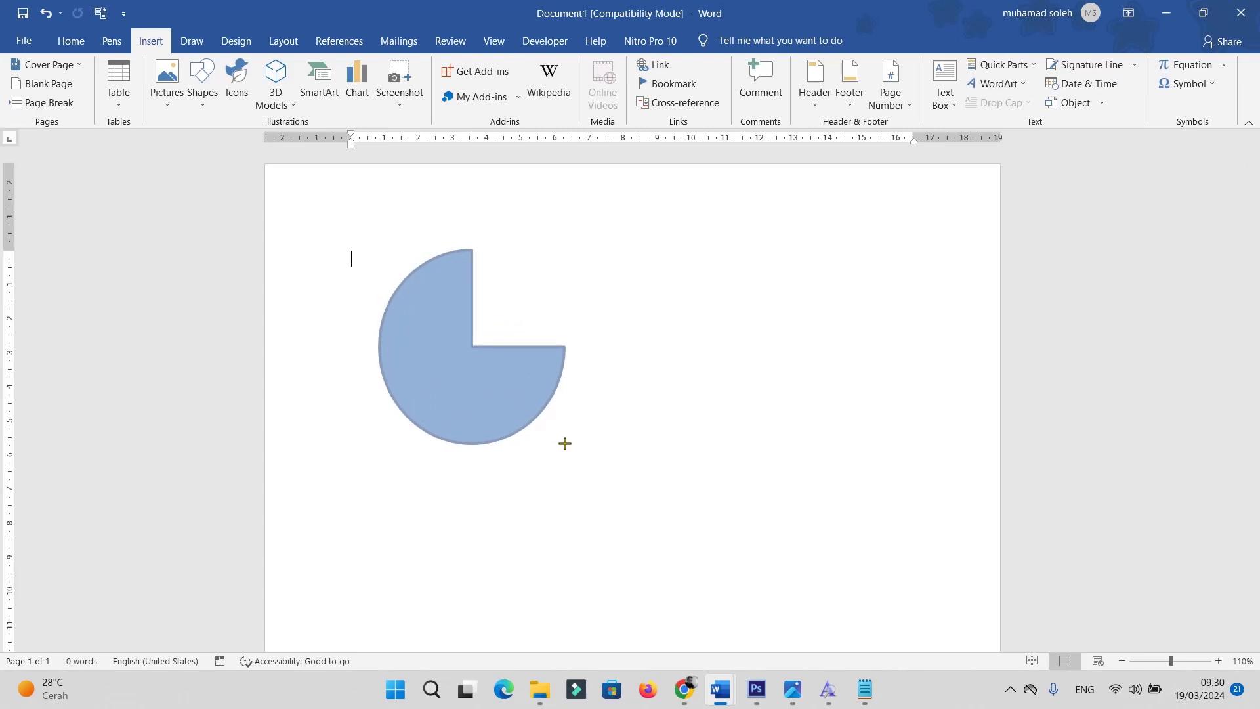
mouse_move(564, 443)
left_mouse_down()
mouse_move(624, 500)
mouse_move(642, 484)
left_mouse_up()
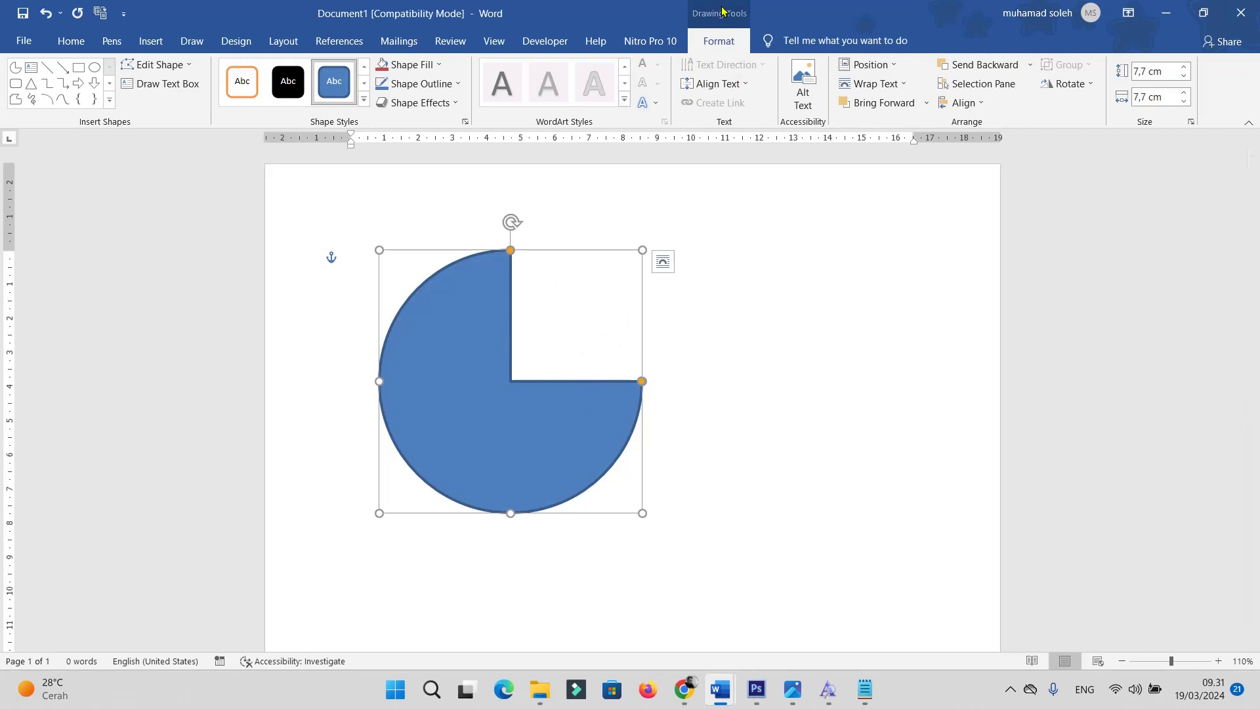
Set the pie to No Fill with a black 1 pt outline
left_click(423, 65)
left_click(412, 209)
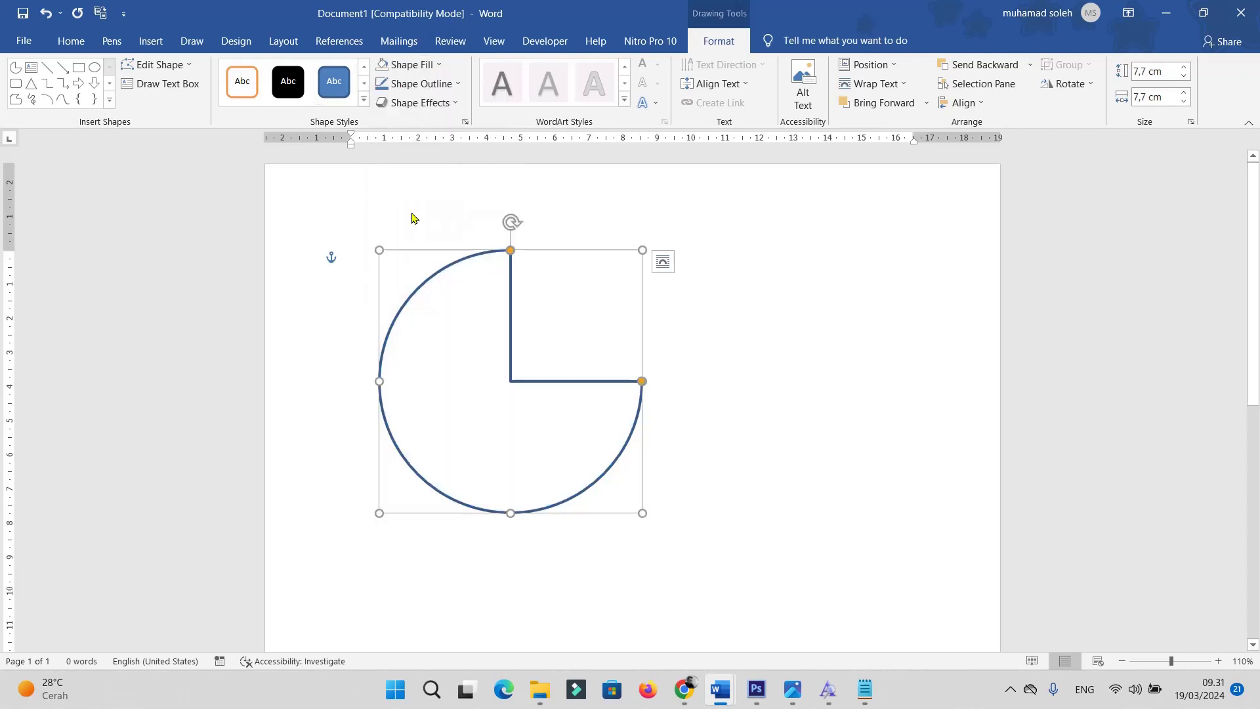
left_click(421, 84)
left_click(393, 121)
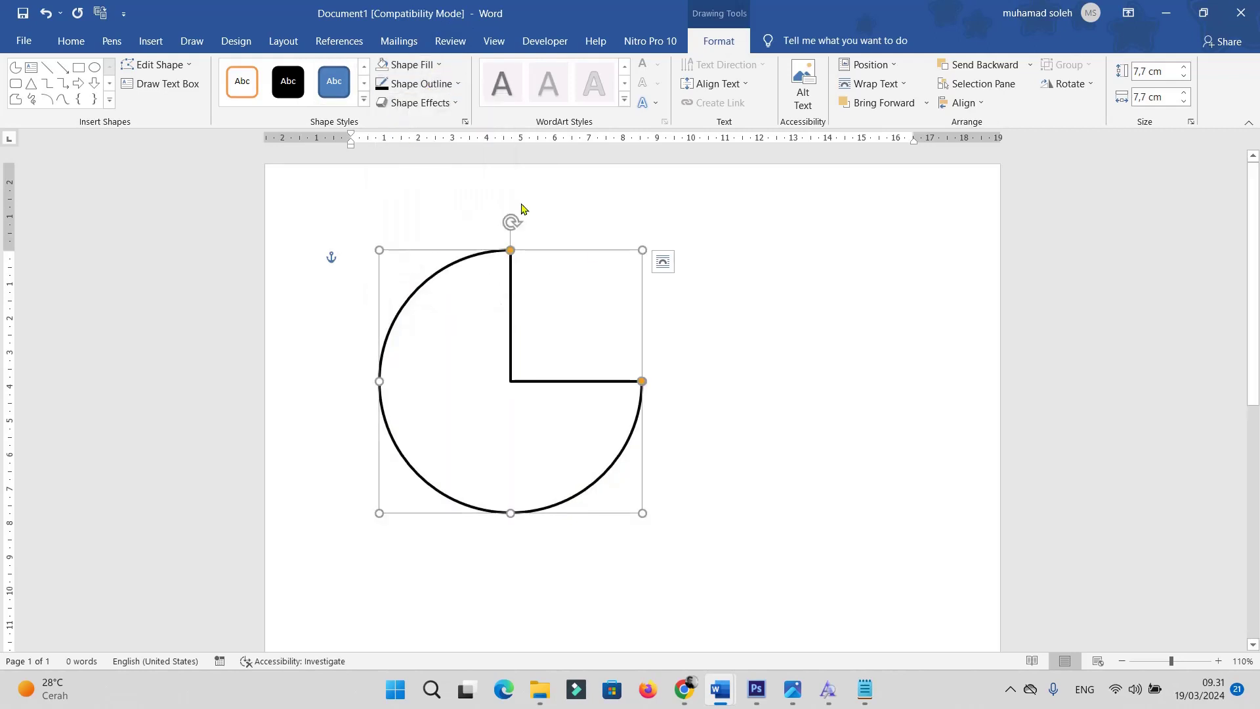
left_click(457, 87)
mouse_move(416, 268)
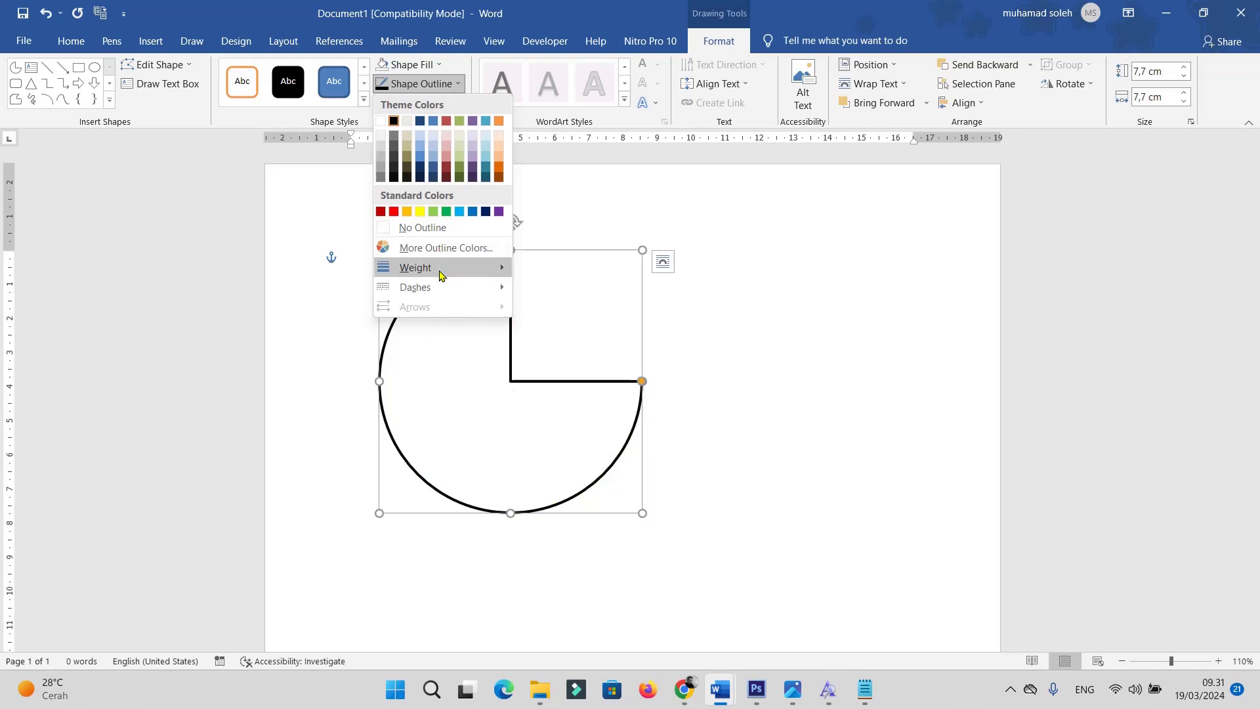
left_click(563, 320)
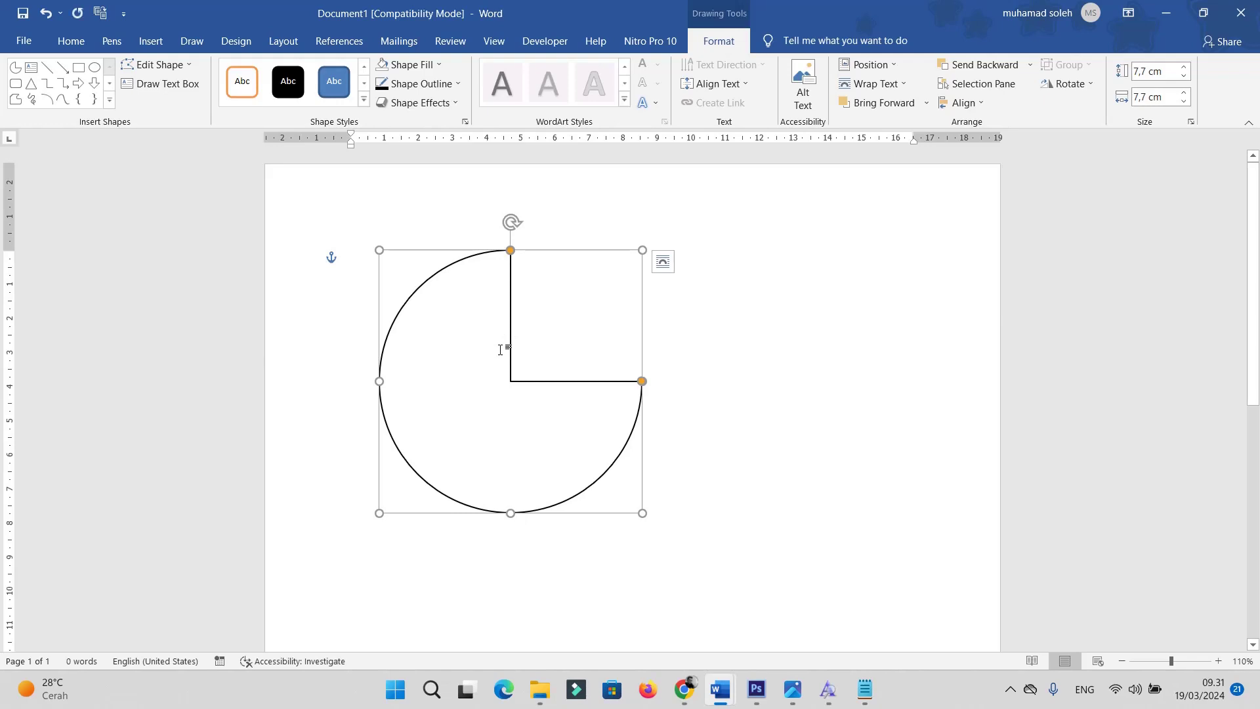
Paste a copy of the pie, rotate it right 90°, and lay it over the original
key("ctrl+v")
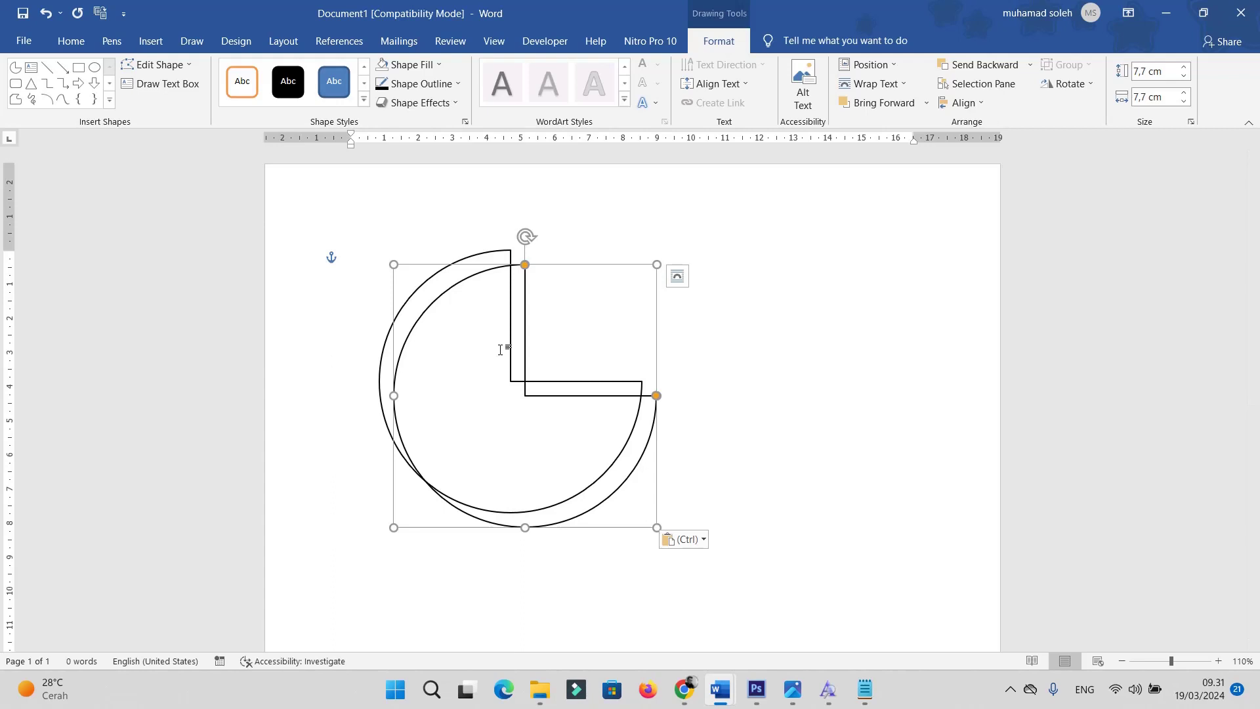
mouse_move(529, 329)
left_mouse_down()
mouse_move(784, 333)
mouse_move(798, 317)
mouse_move(782, 340)
left_mouse_up()
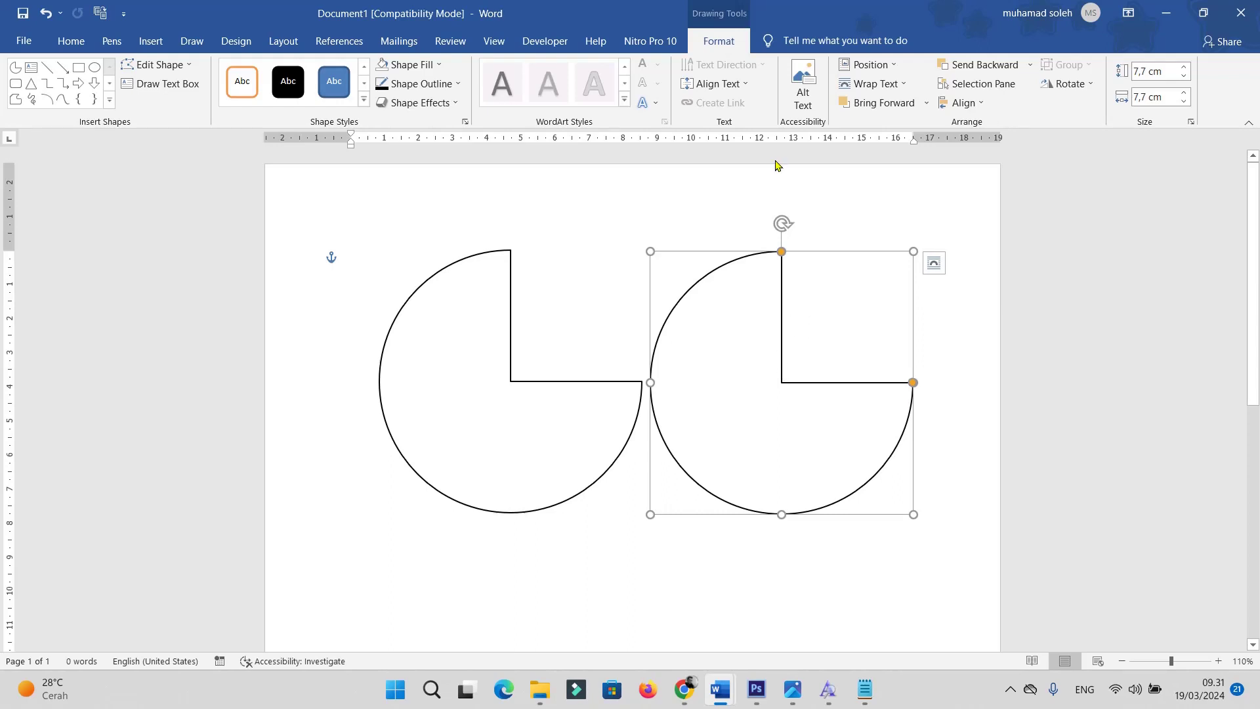
left_click(1069, 85)
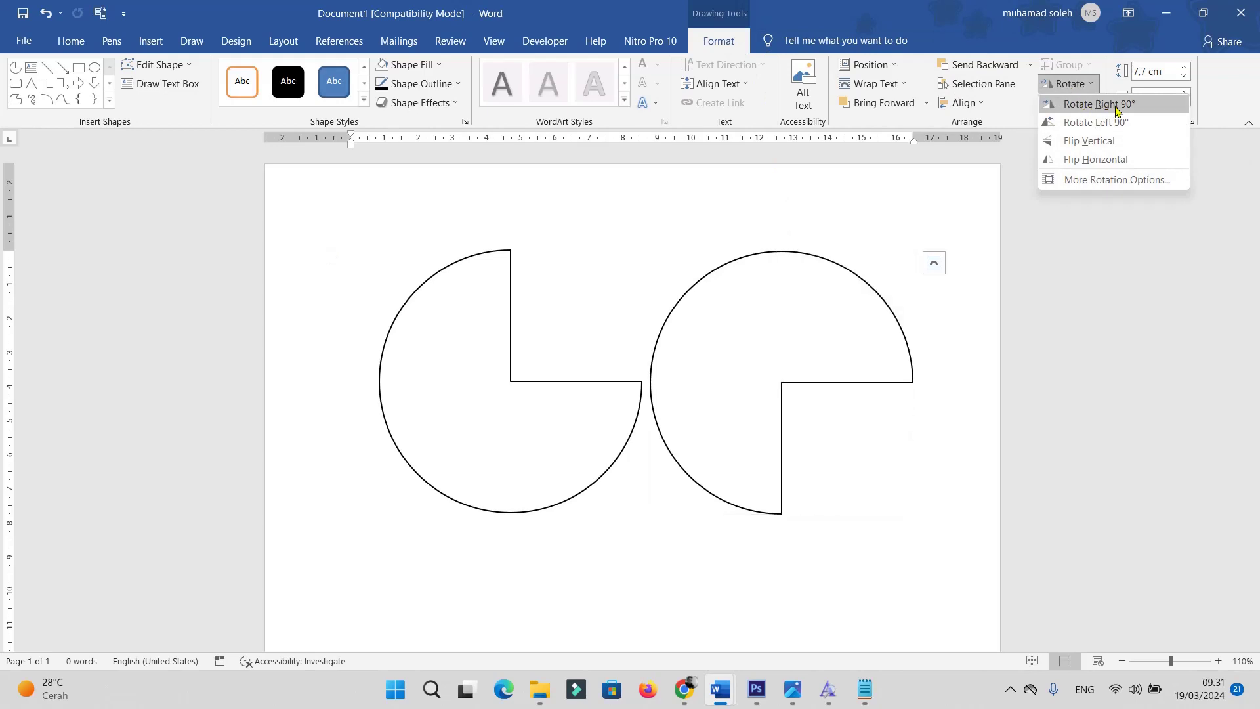
left_click(1099, 105)
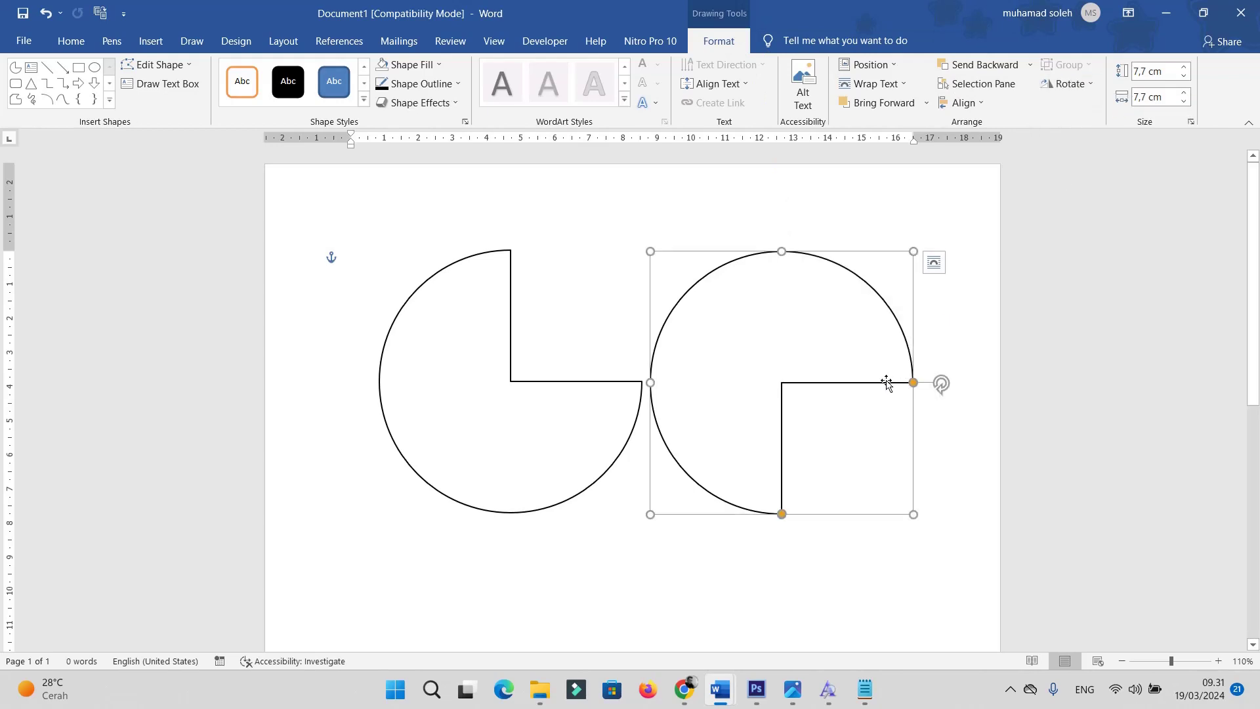
left_click_drag(886, 382, 613, 374)
Select the pie in the circle and undo two small shifts with Ctrl+Z
left_click(813, 339)
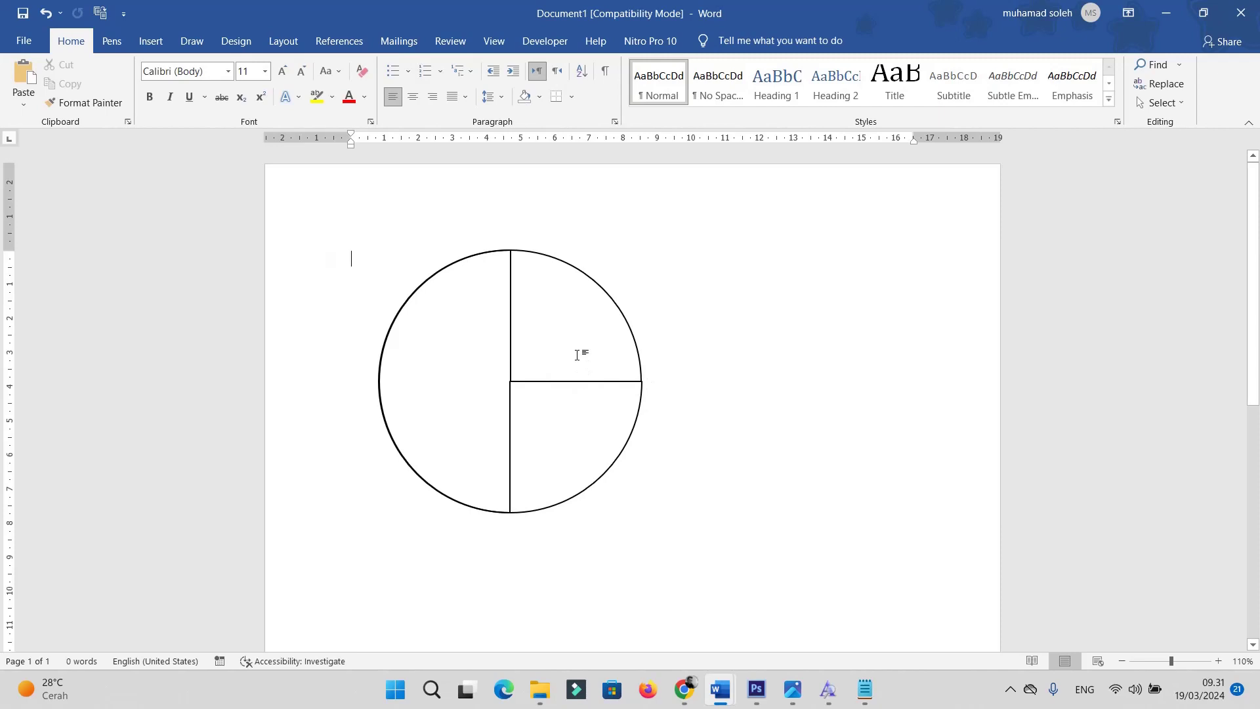
left_click(510, 359)
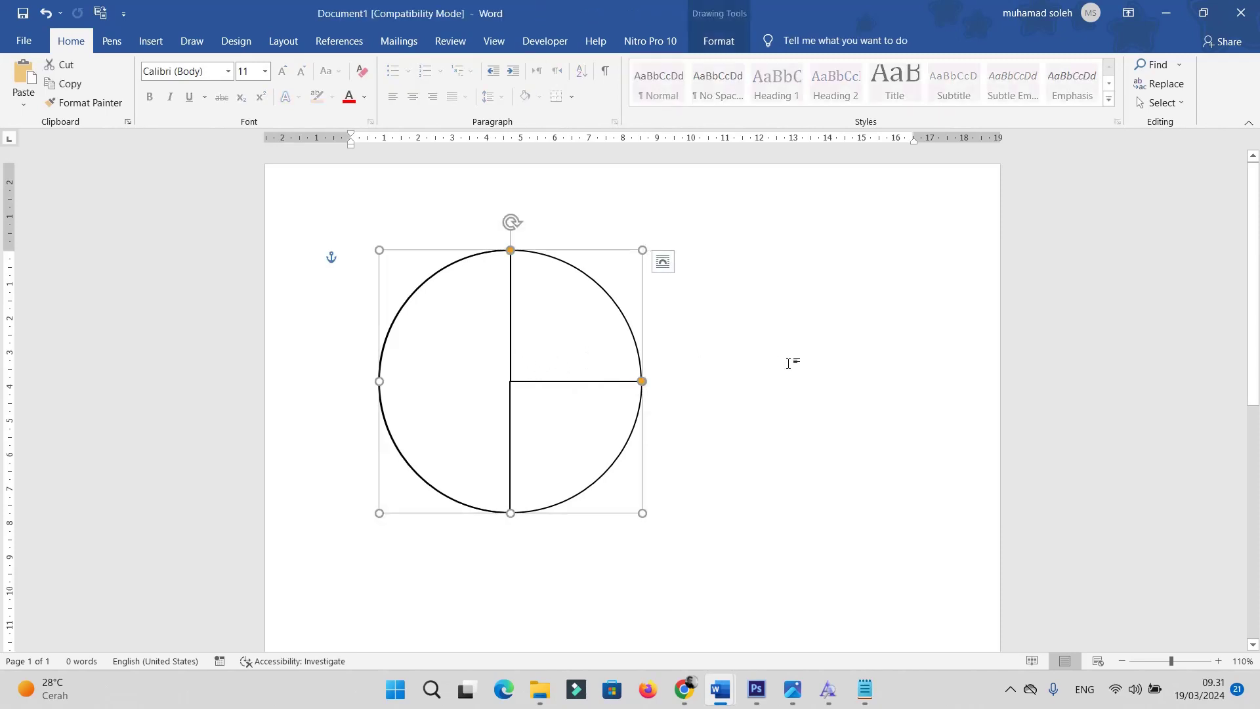
key("ctrl+z")
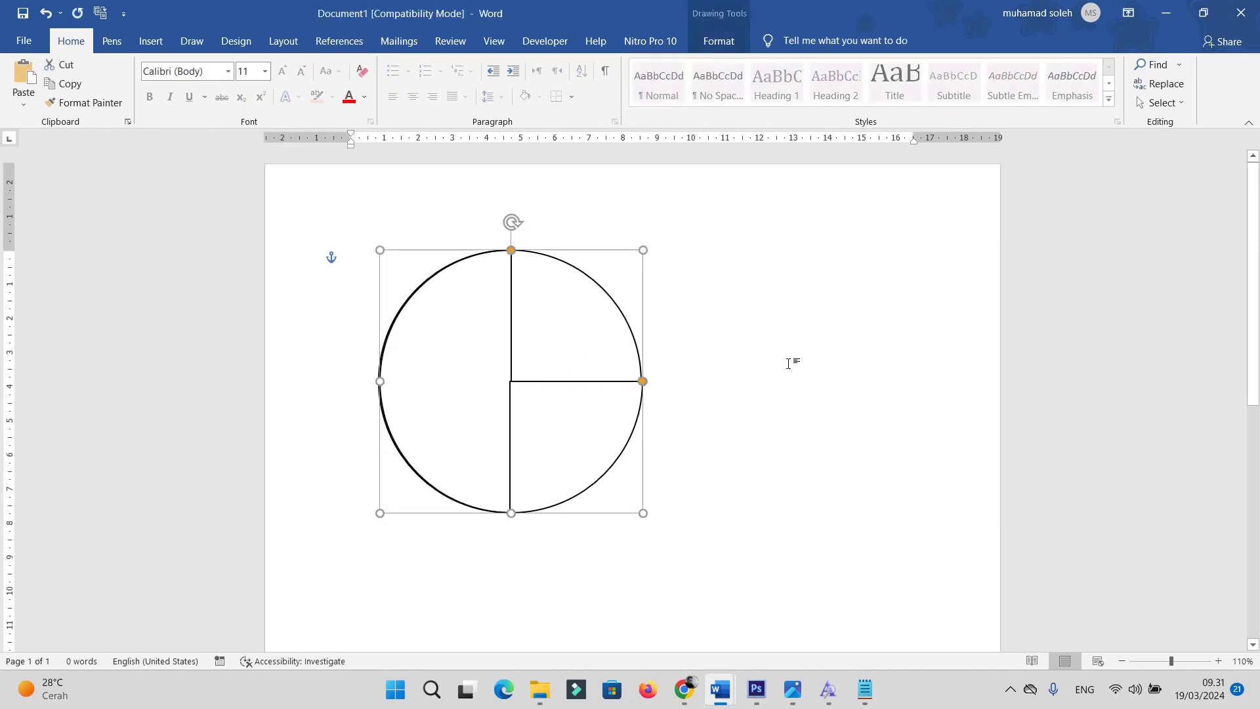
key("ctrl+z")
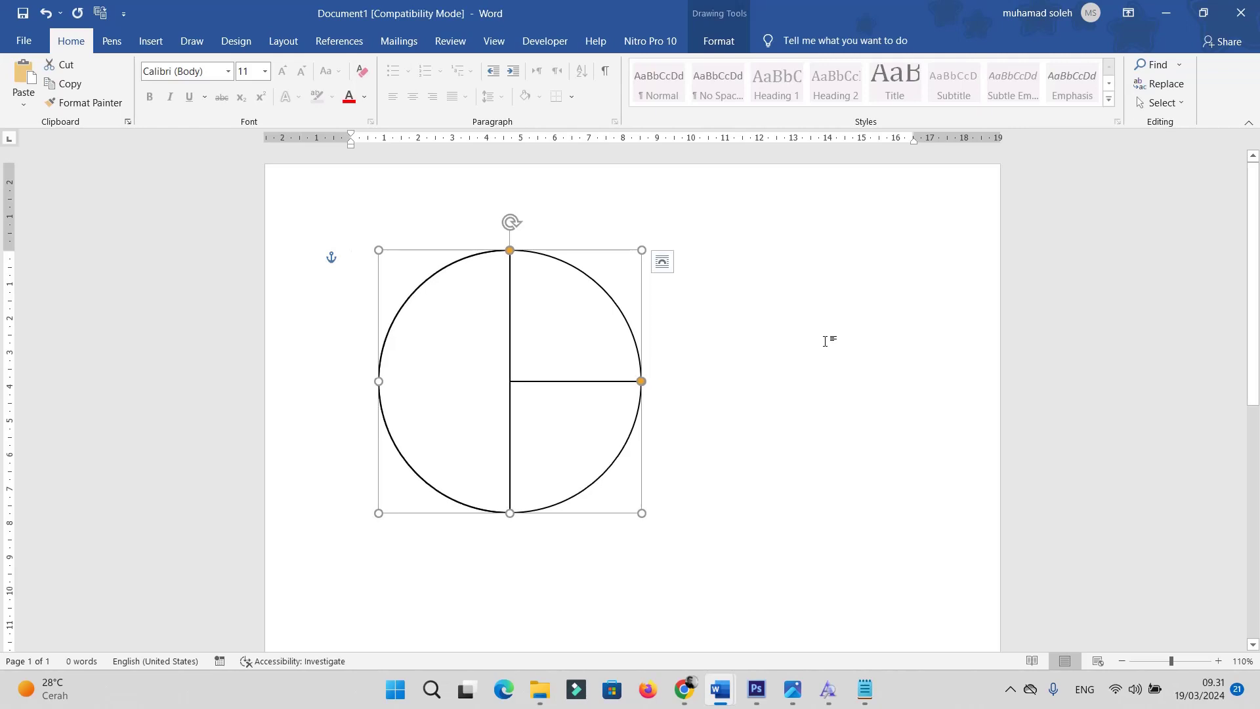
left_click(827, 339)
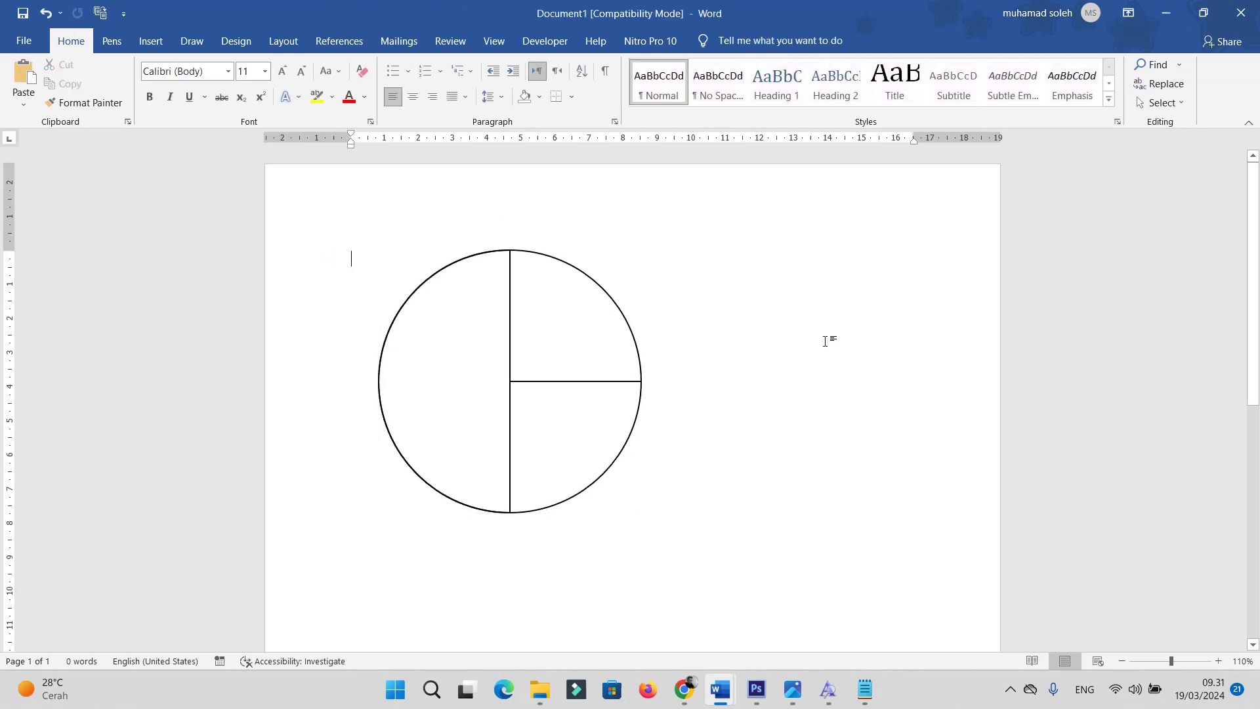
Reselect the pie and bring up its shortcut options on the circle's dividing line
left_click(509, 308)
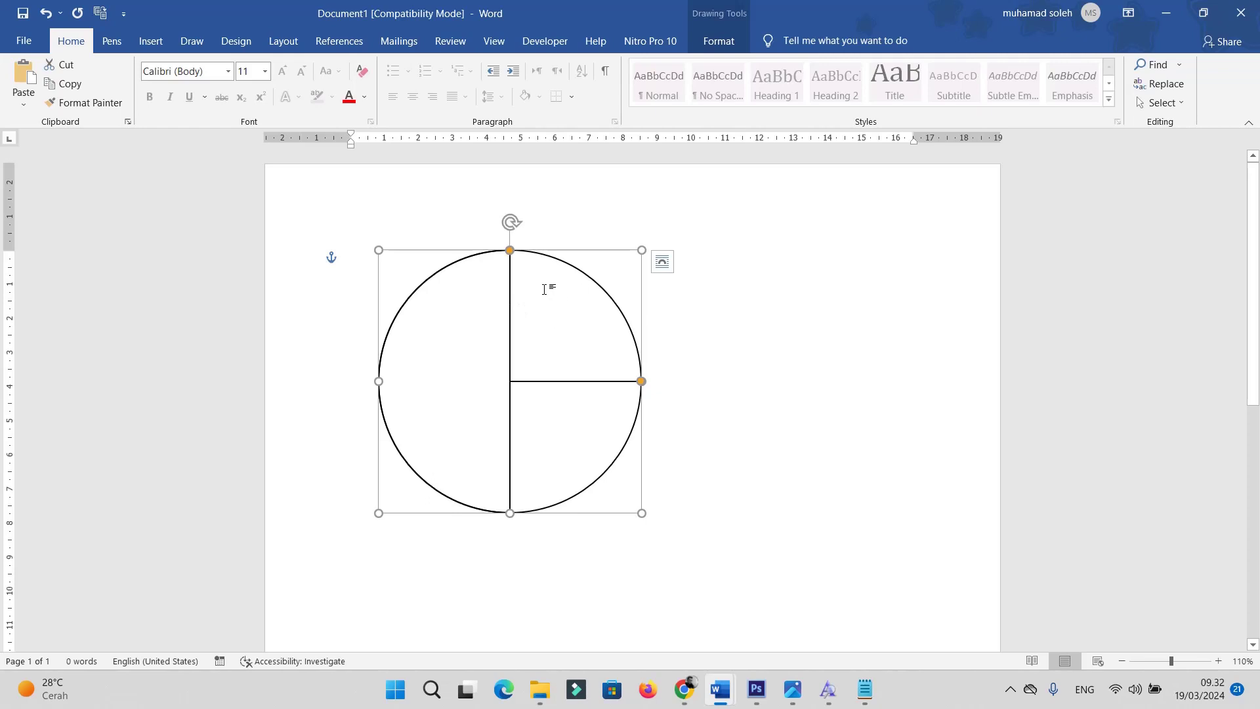
right_click(544, 290)
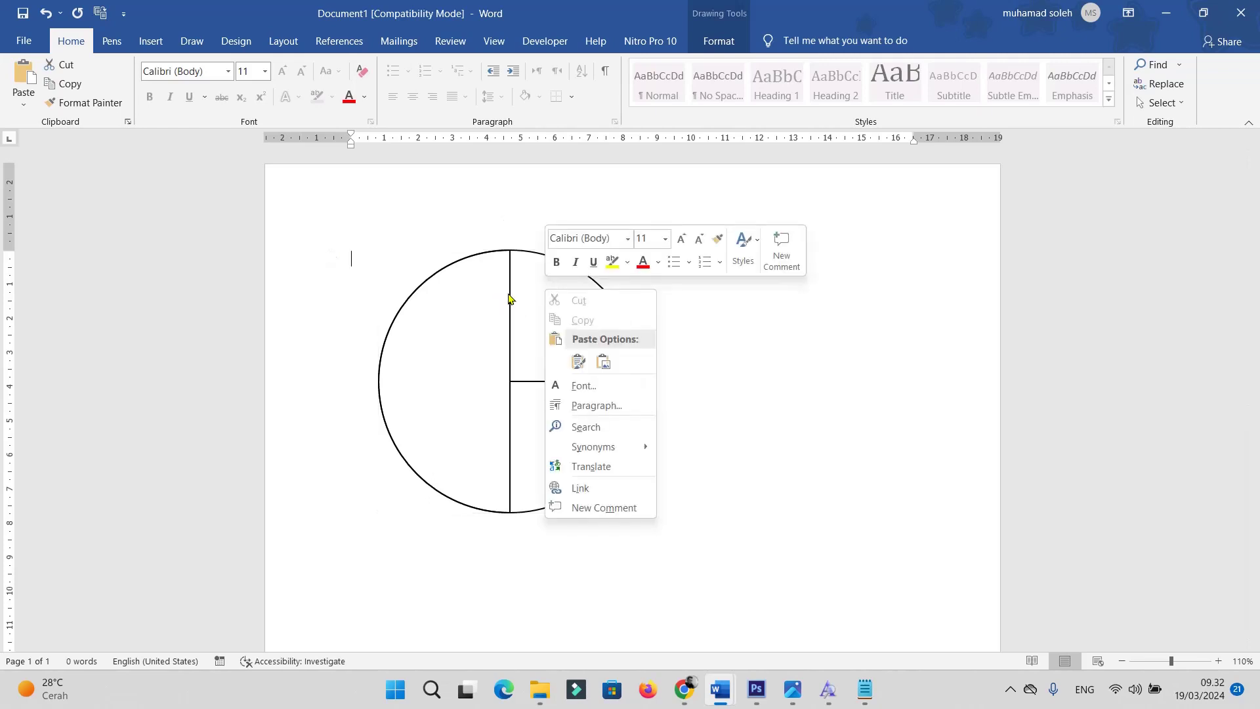
right_click(510, 299)
Give the pie a Pattern fill in Format Shape, undoing an accidental move
left_click(509, 290)
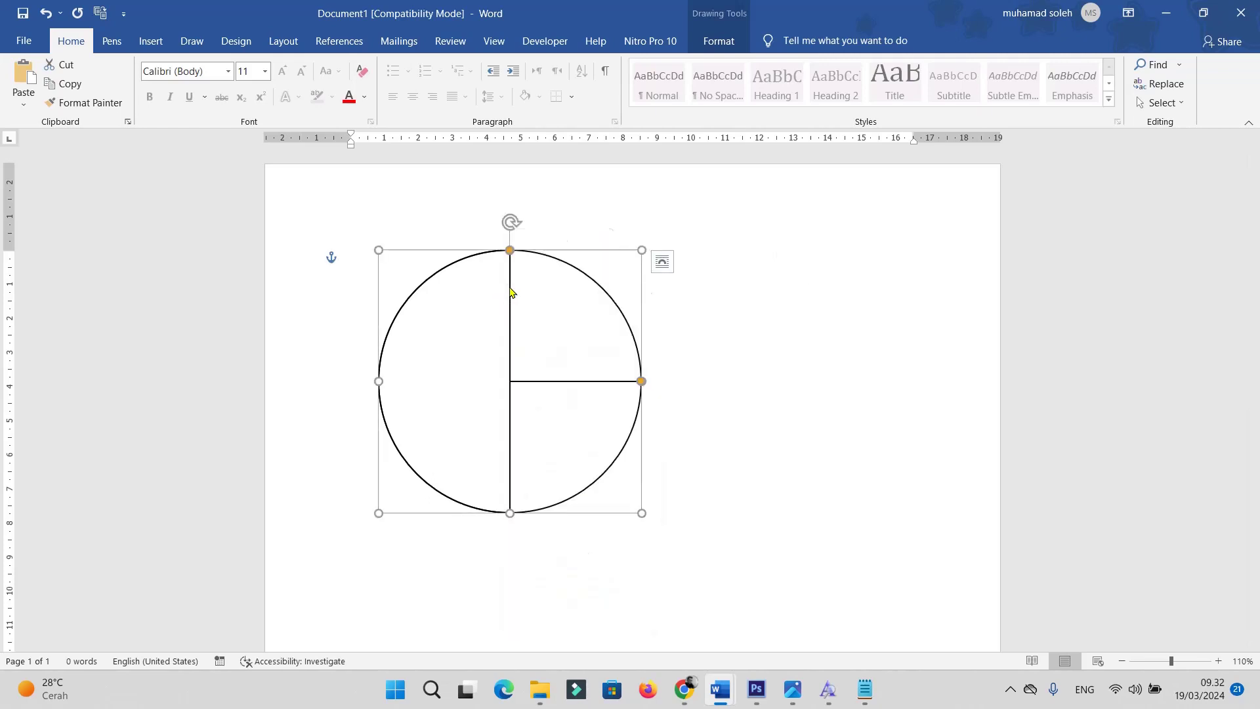
right_click(512, 291)
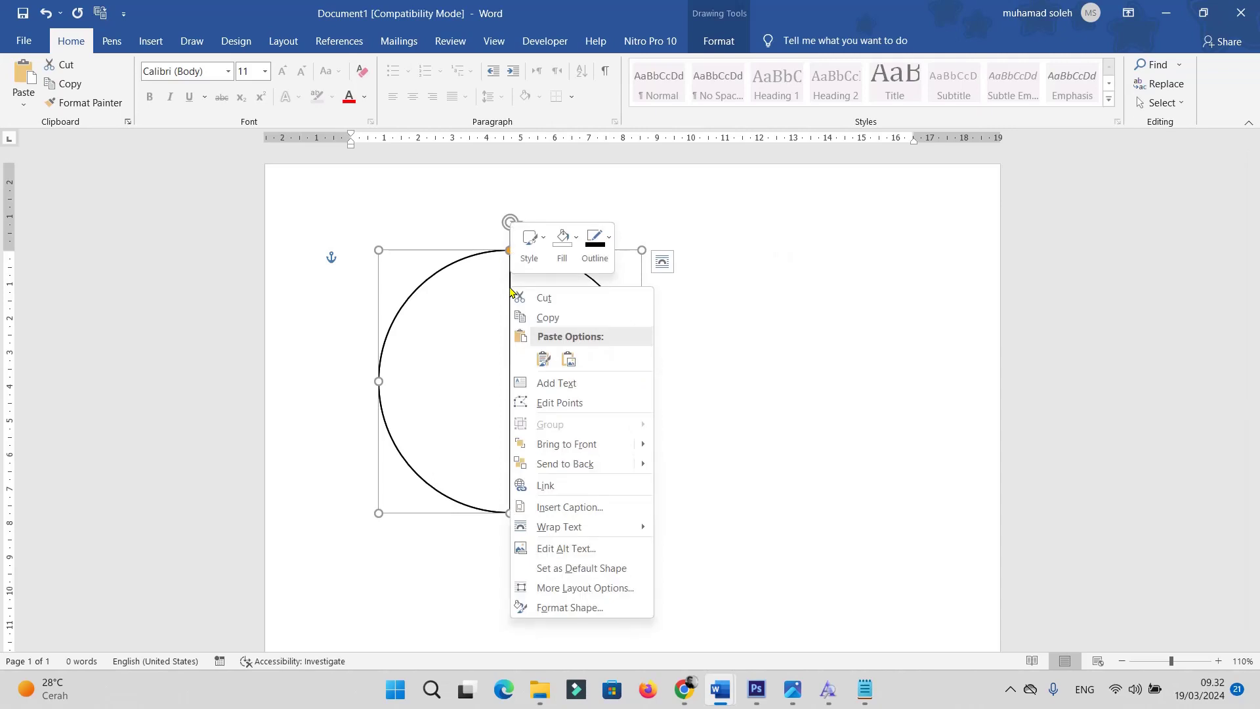
left_click(587, 609)
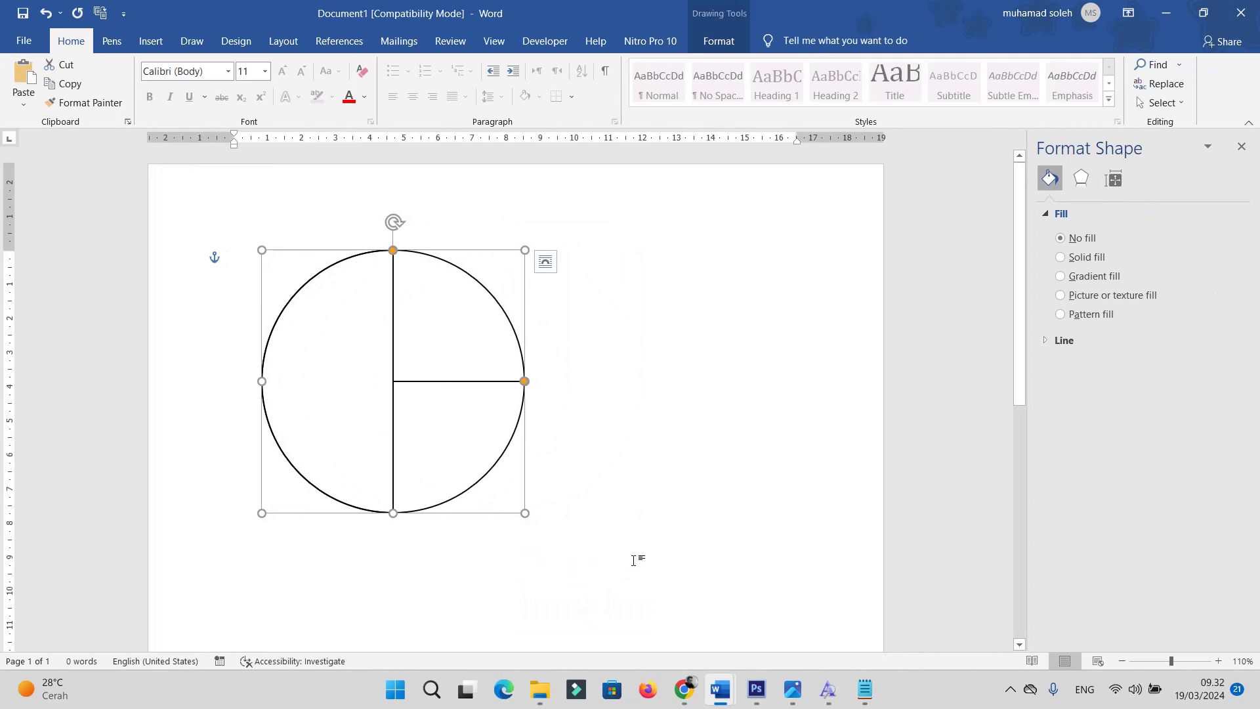
left_click(1095, 315)
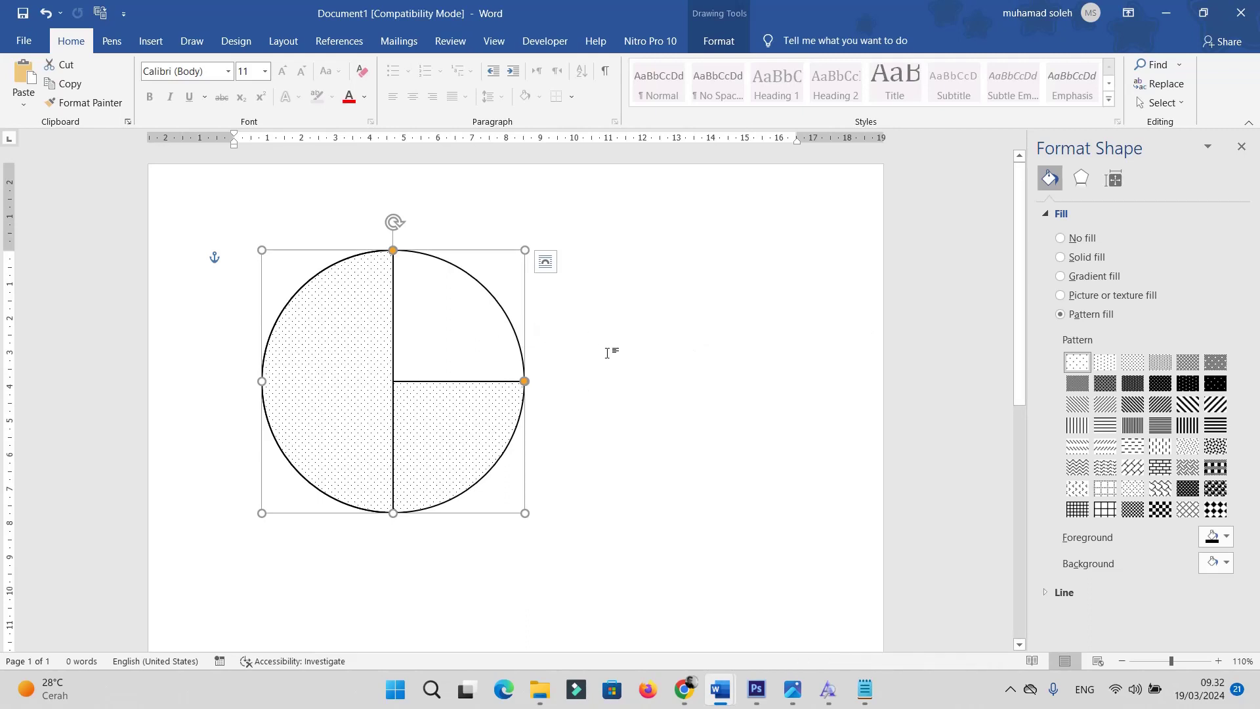
left_click(1242, 148)
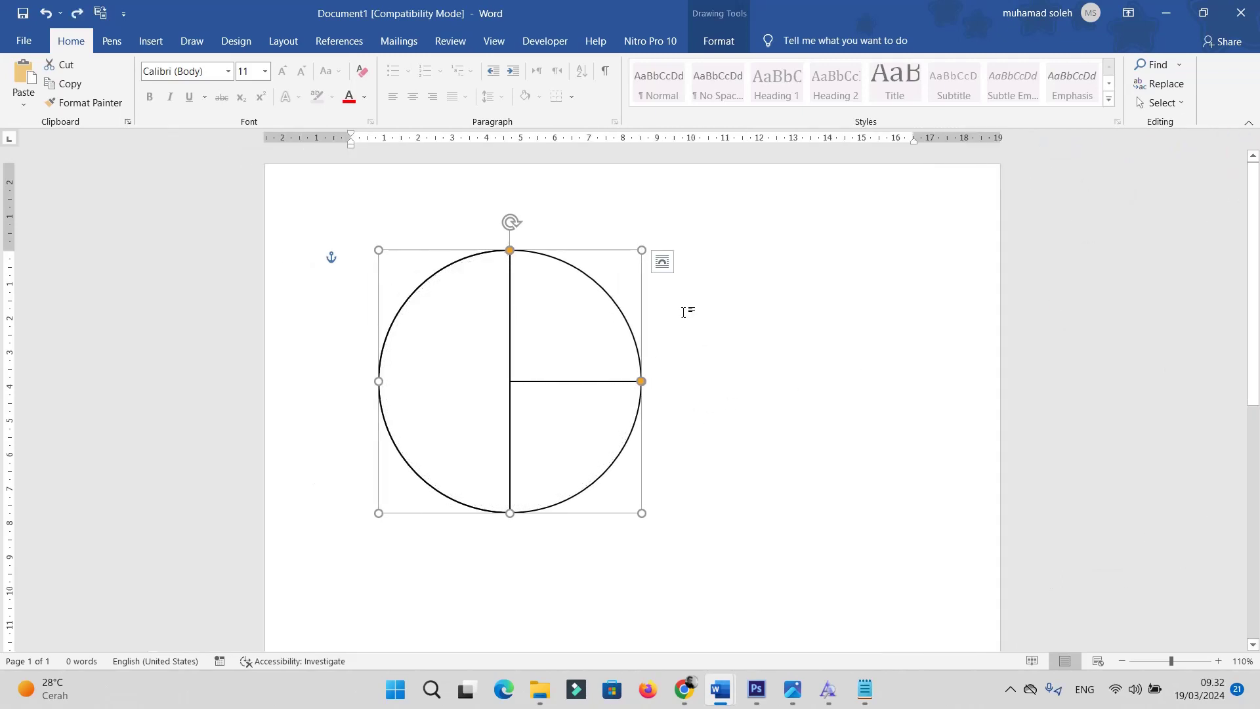
left_click_drag(618, 301, 665, 272)
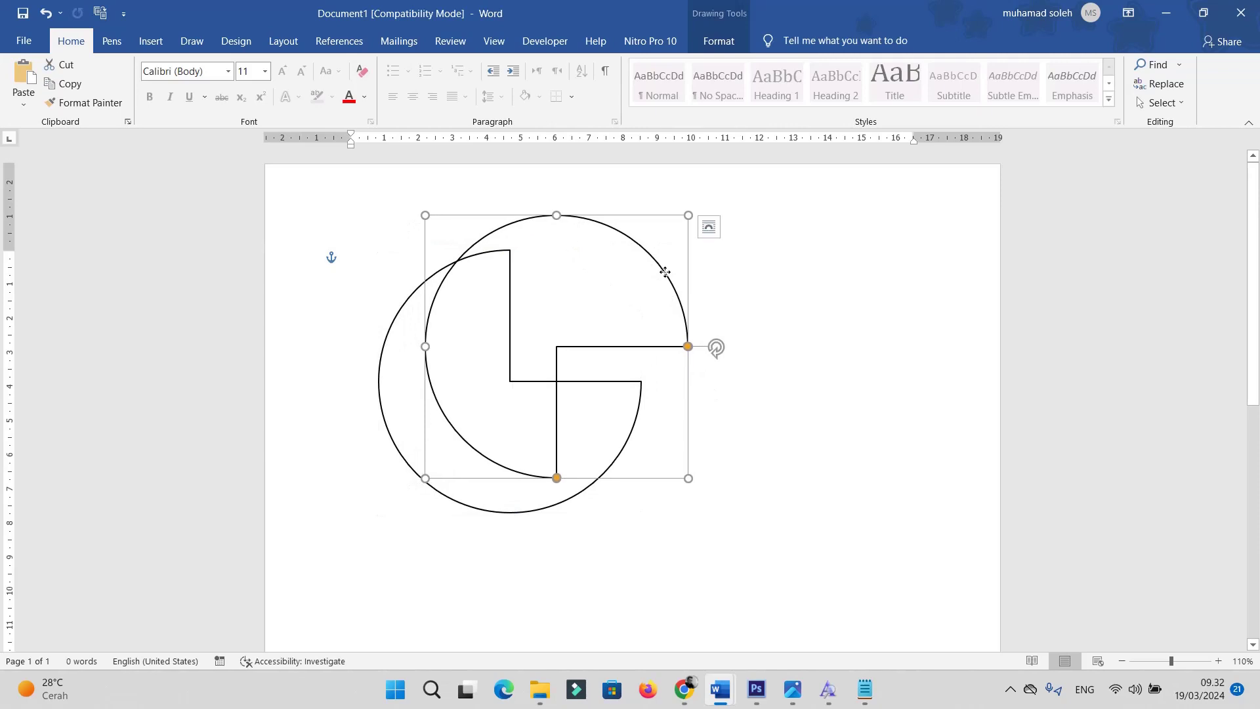
key("ctrl+z")
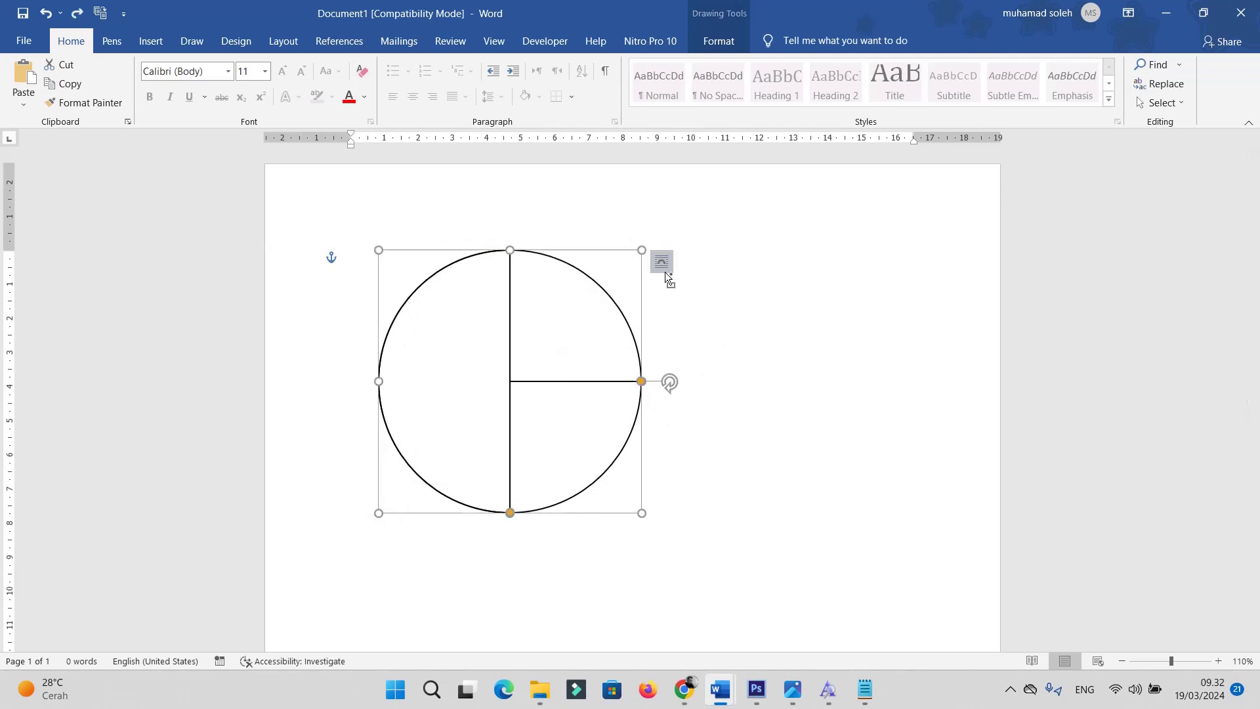
Fill the pie with a diagonal hatch pattern, black background and white foreground
right_click(605, 293)
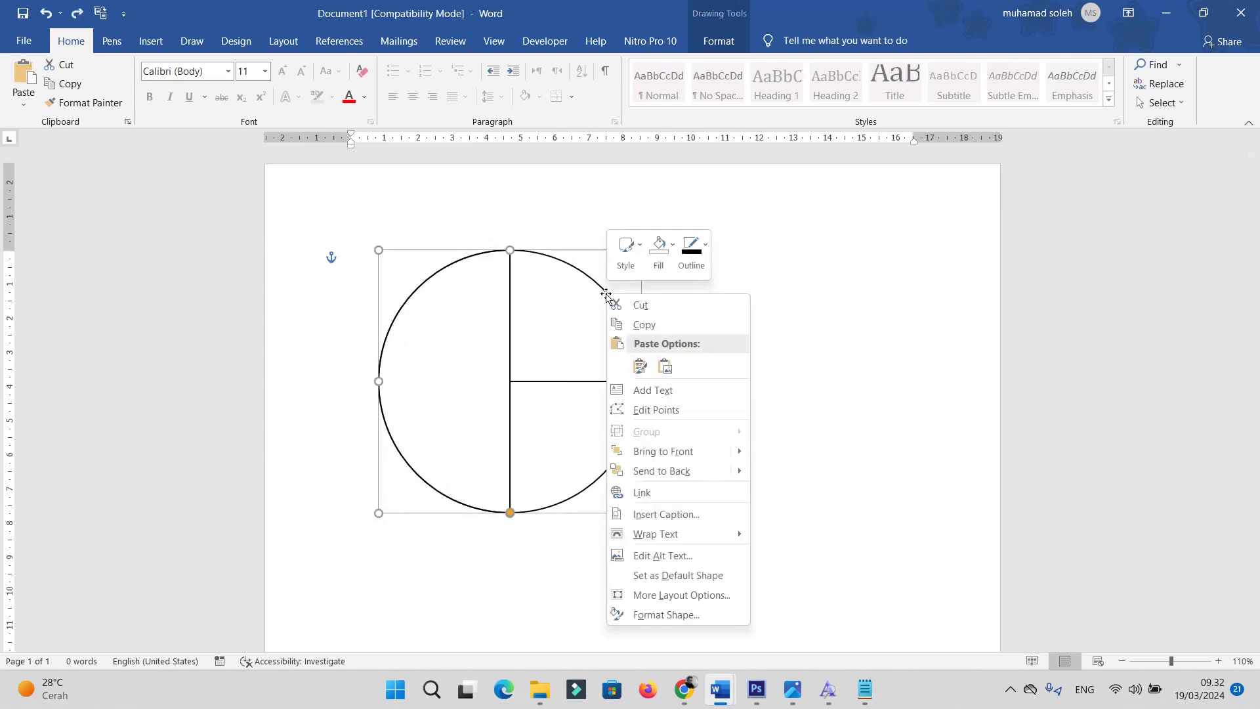
key("Escape")
right_click(606, 295)
left_click(666, 614)
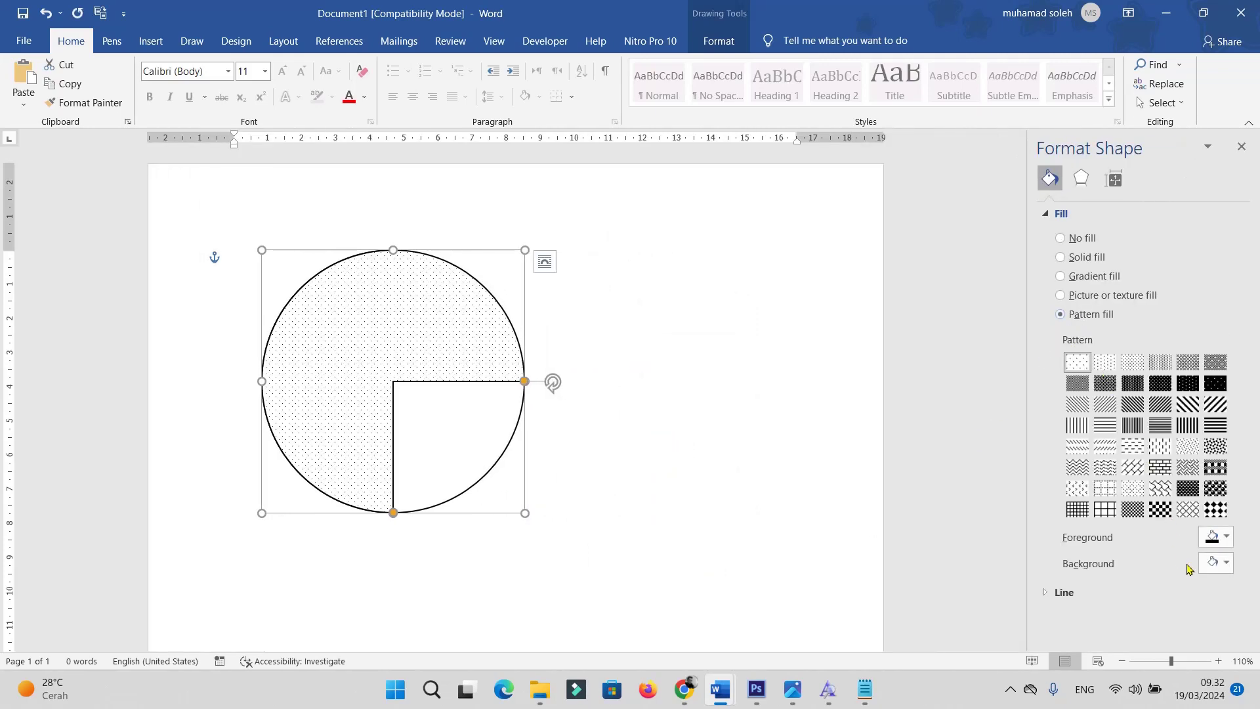
left_click(1226, 563)
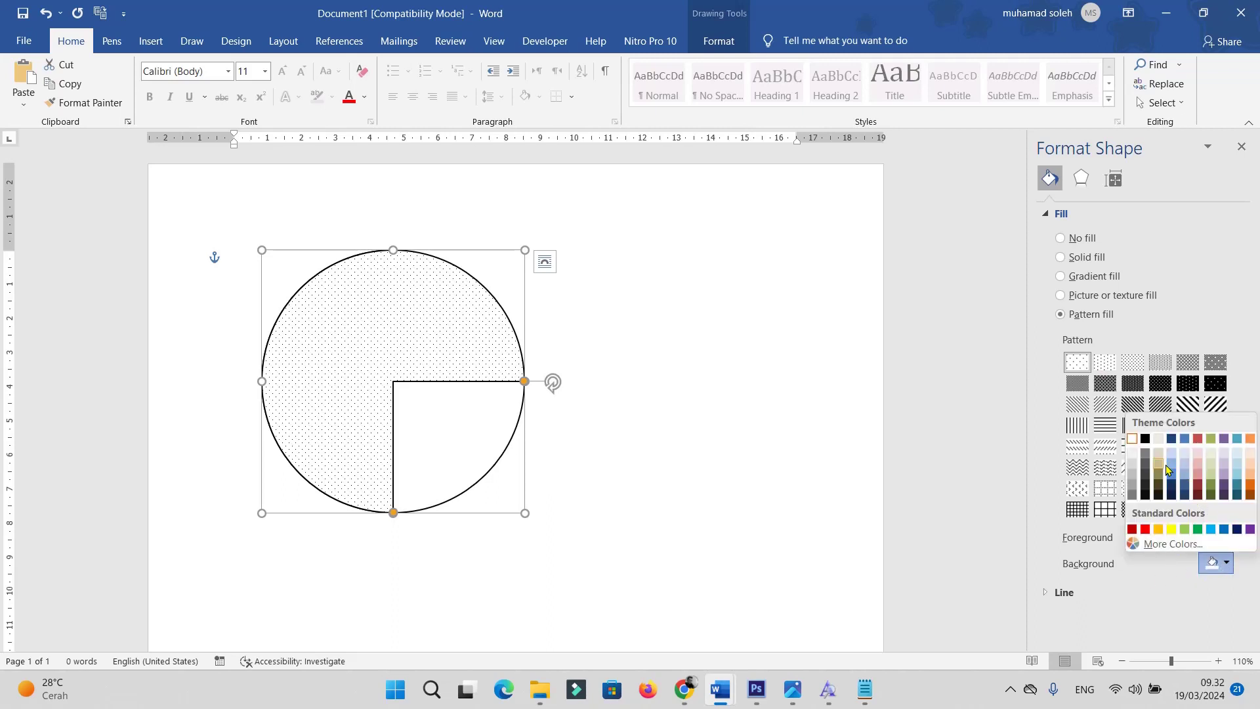
left_click(1153, 441)
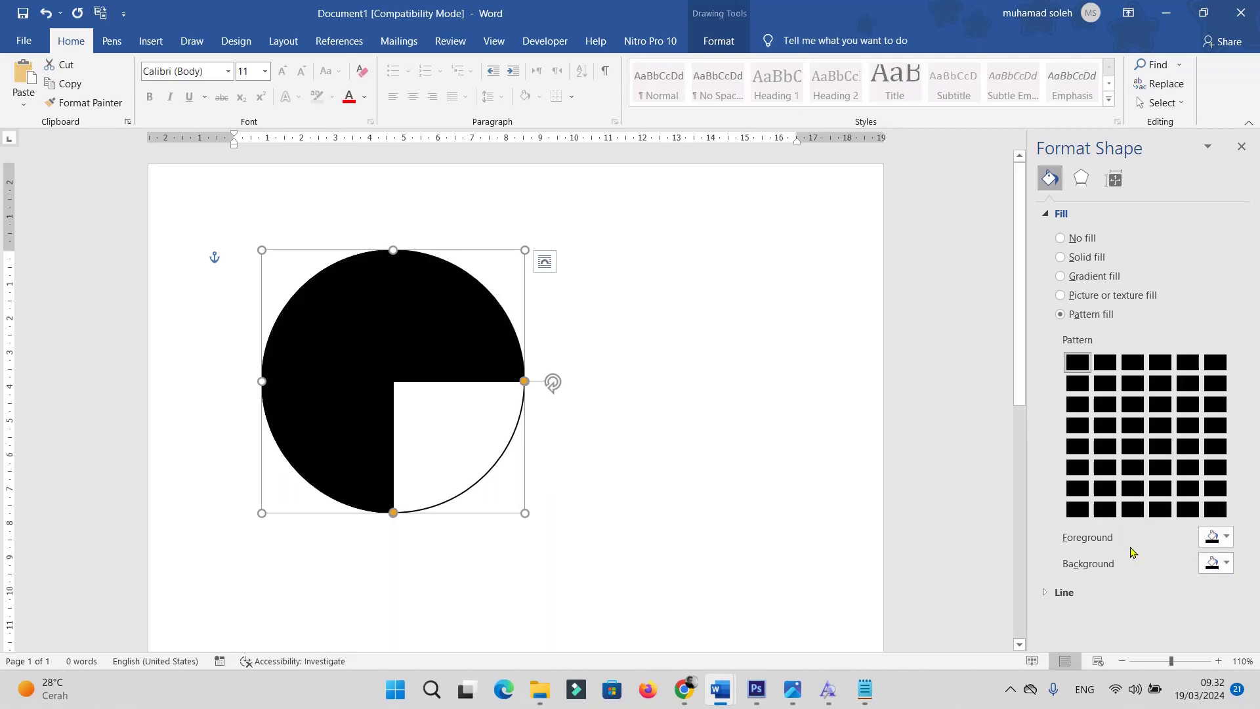
left_click(1226, 539)
left_click(1131, 413)
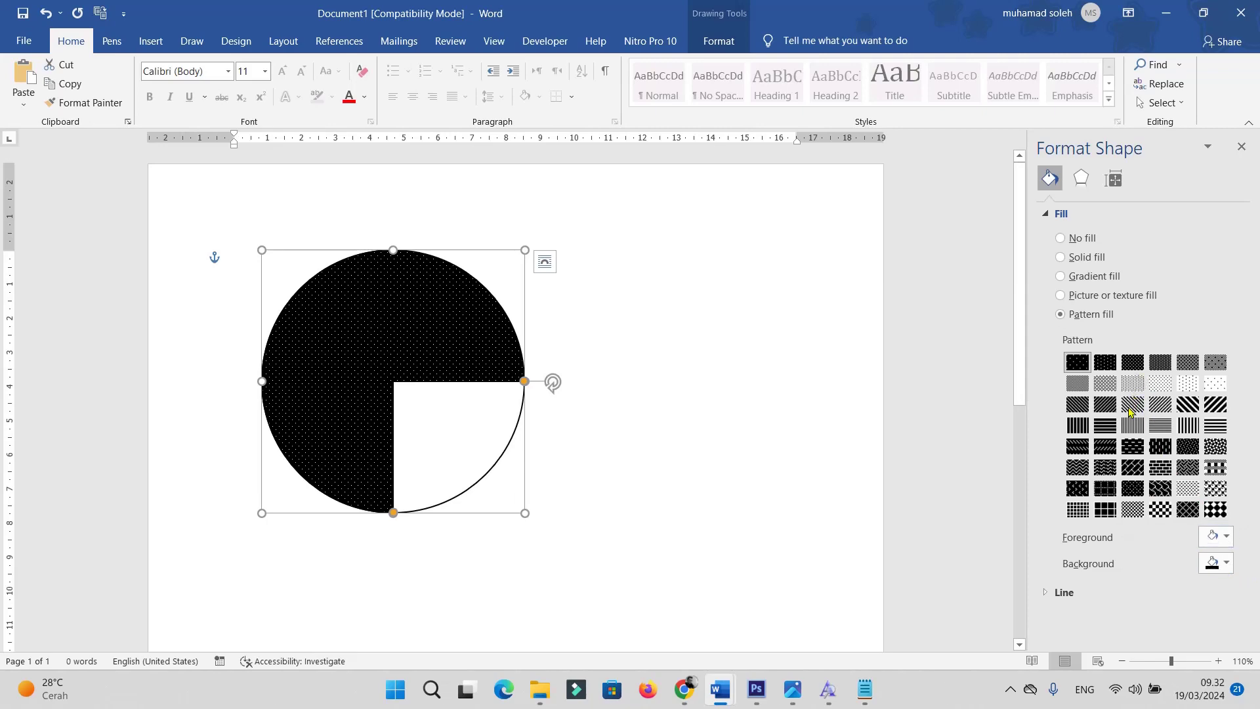
left_click(1077, 384)
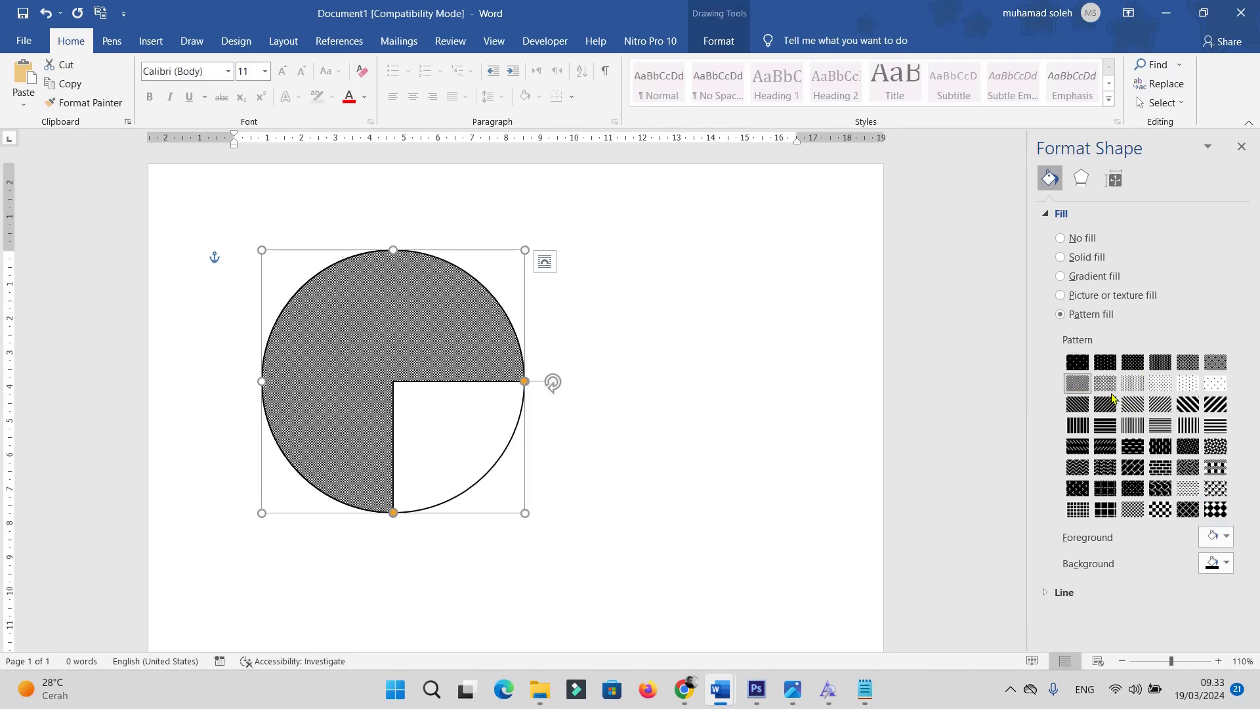
left_click(1135, 409)
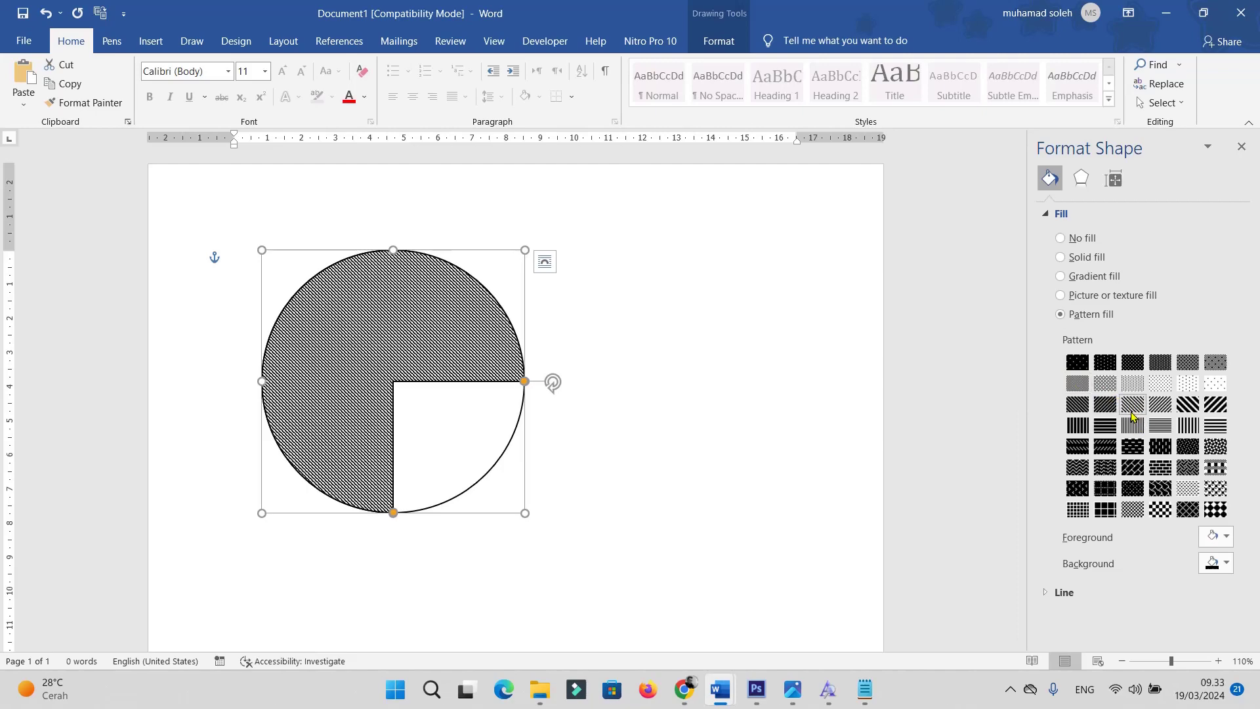
left_click(1242, 150)
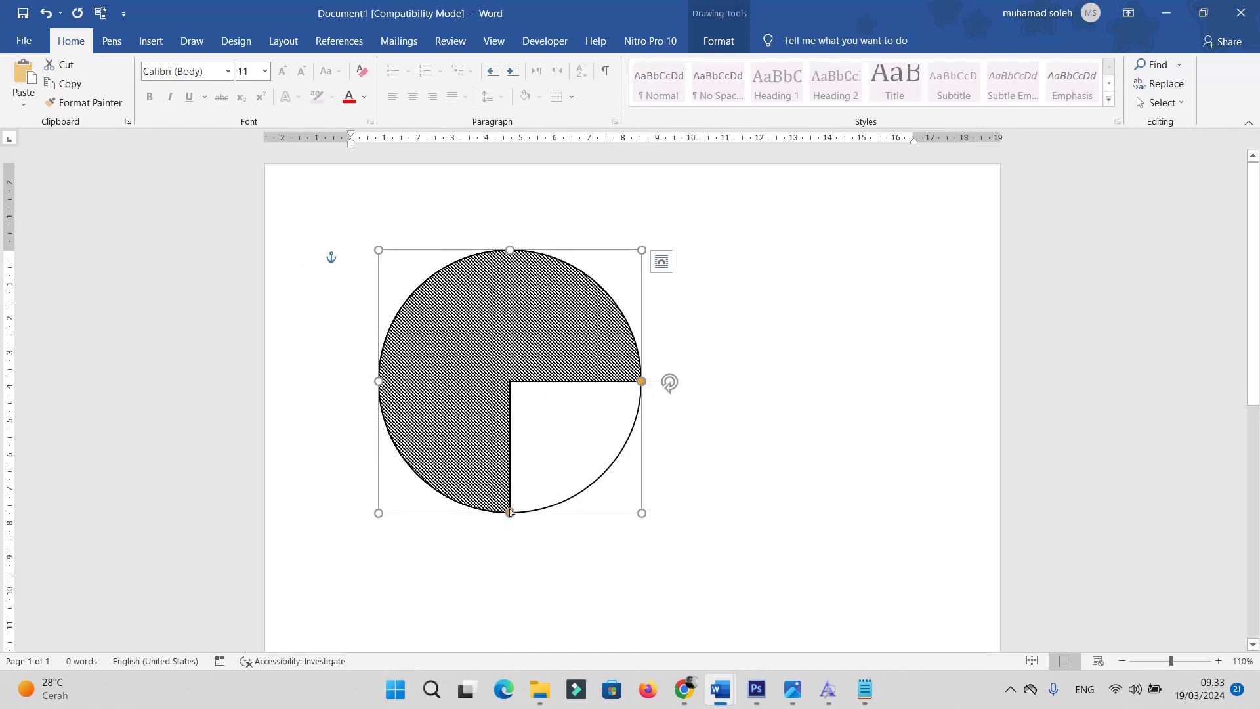
Reshape the pie to a top semicircle via its adjustment handle, undoing a stray circle move
left_click_drag(510, 512, 382, 376)
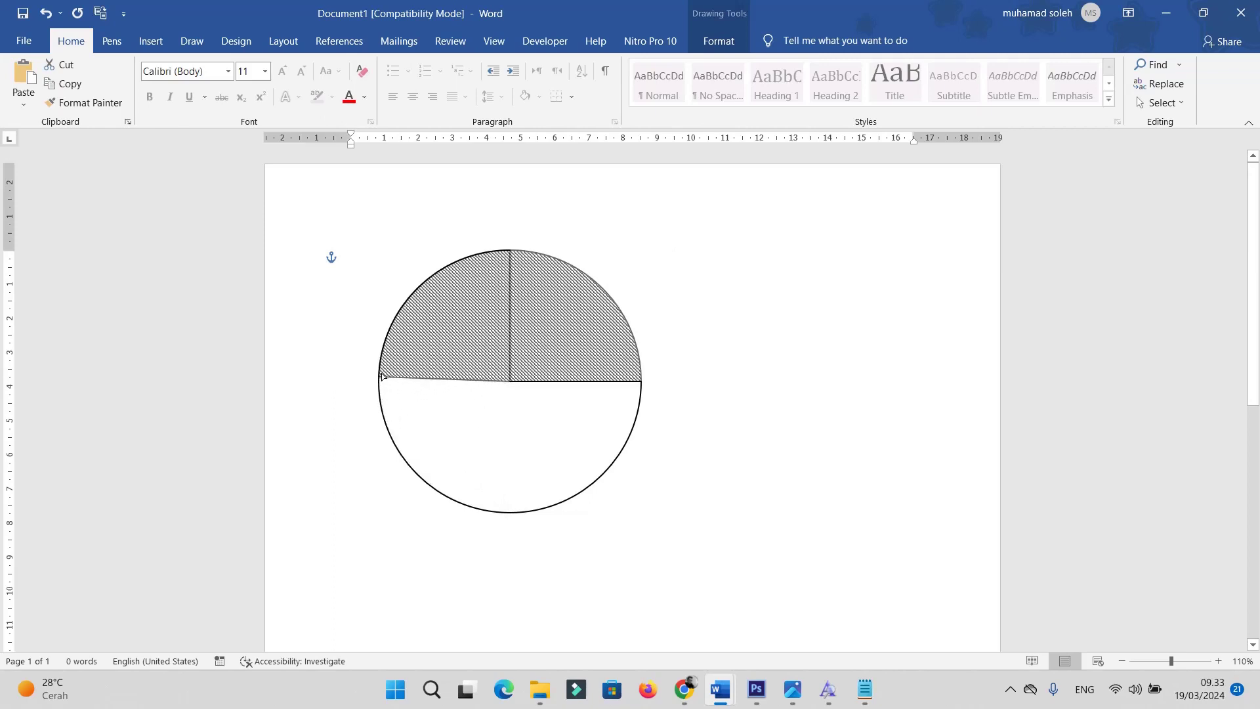
left_click(785, 404)
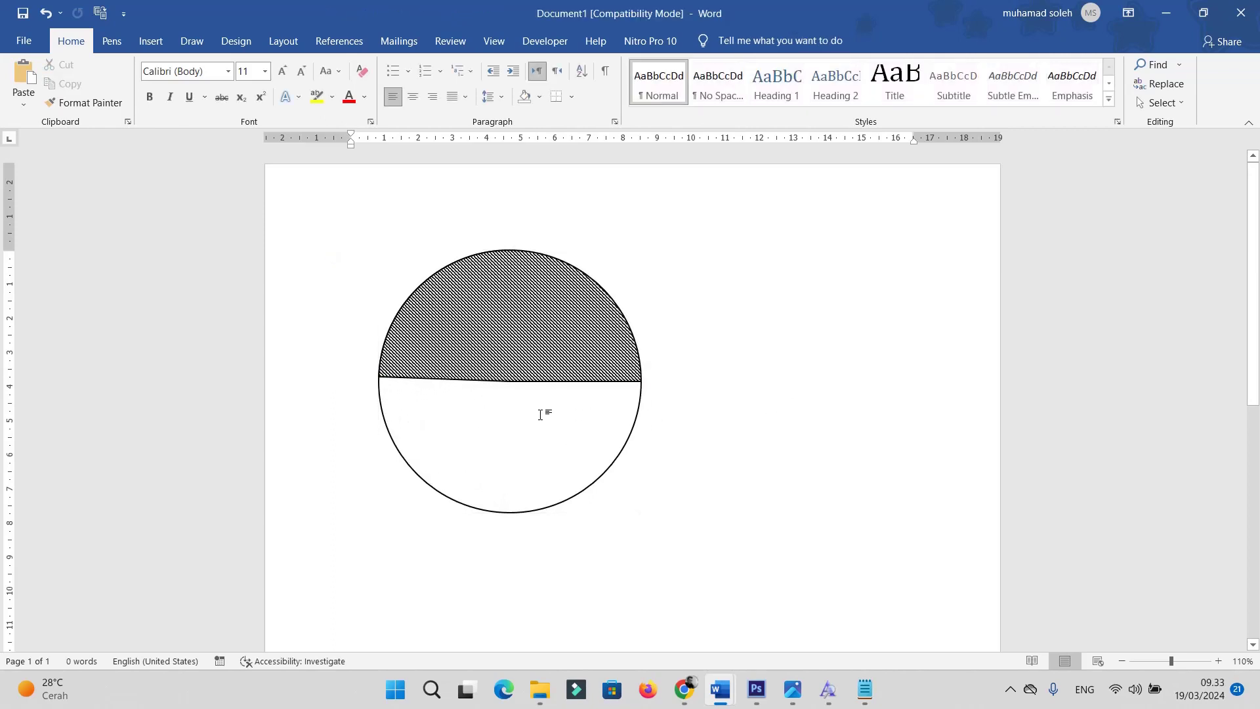
left_click_drag(622, 454, 730, 453)
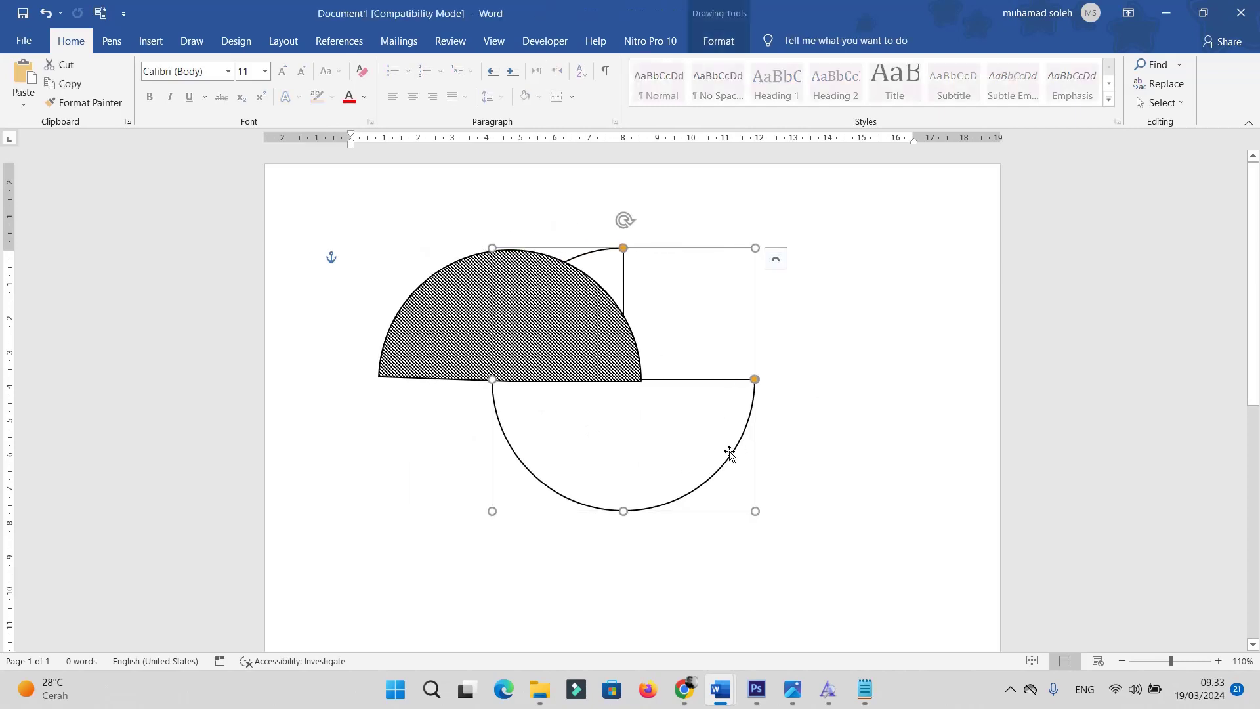
key("ctrl+z")
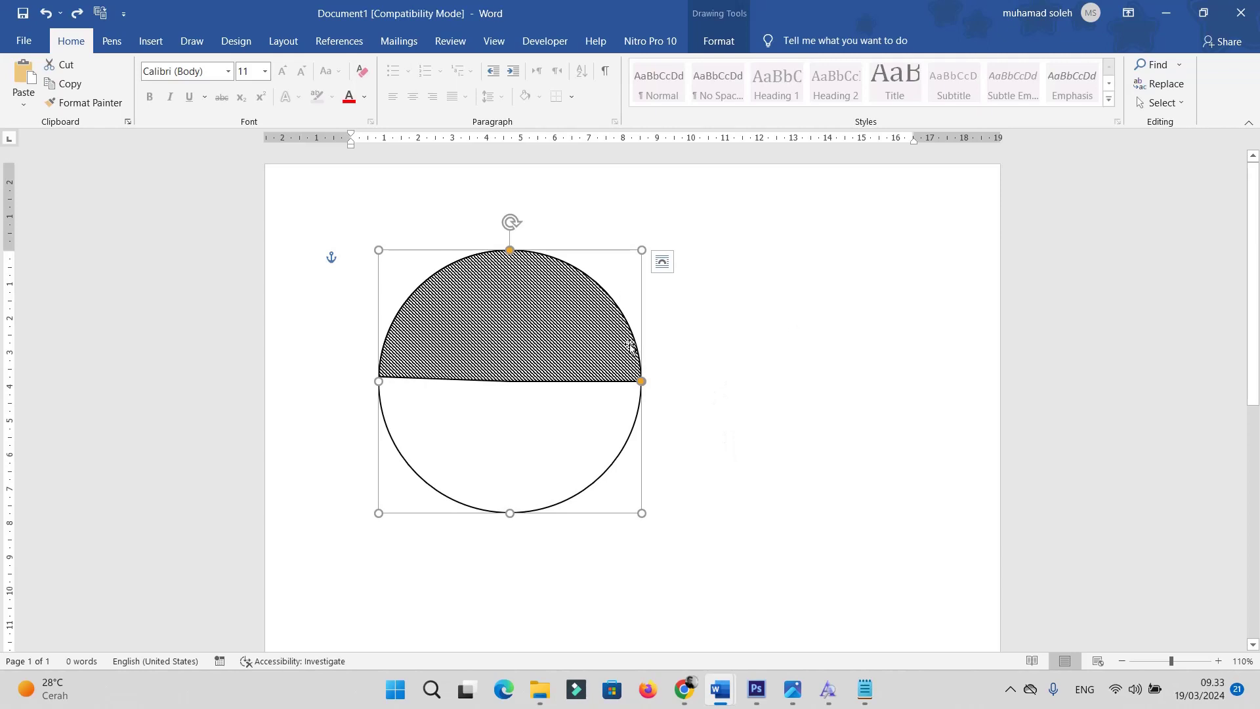
left_click(601, 290)
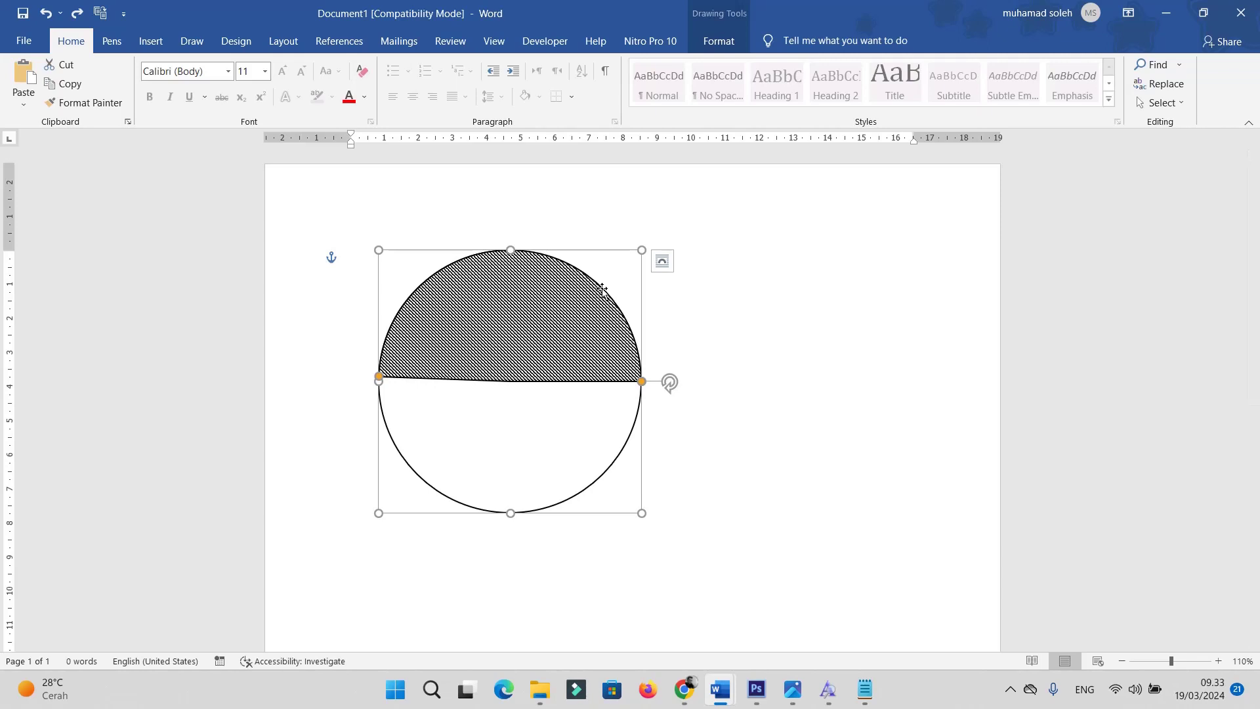
Select the circle and hatched half together, move them, and group them into one object
left_click(414, 467, "shift")
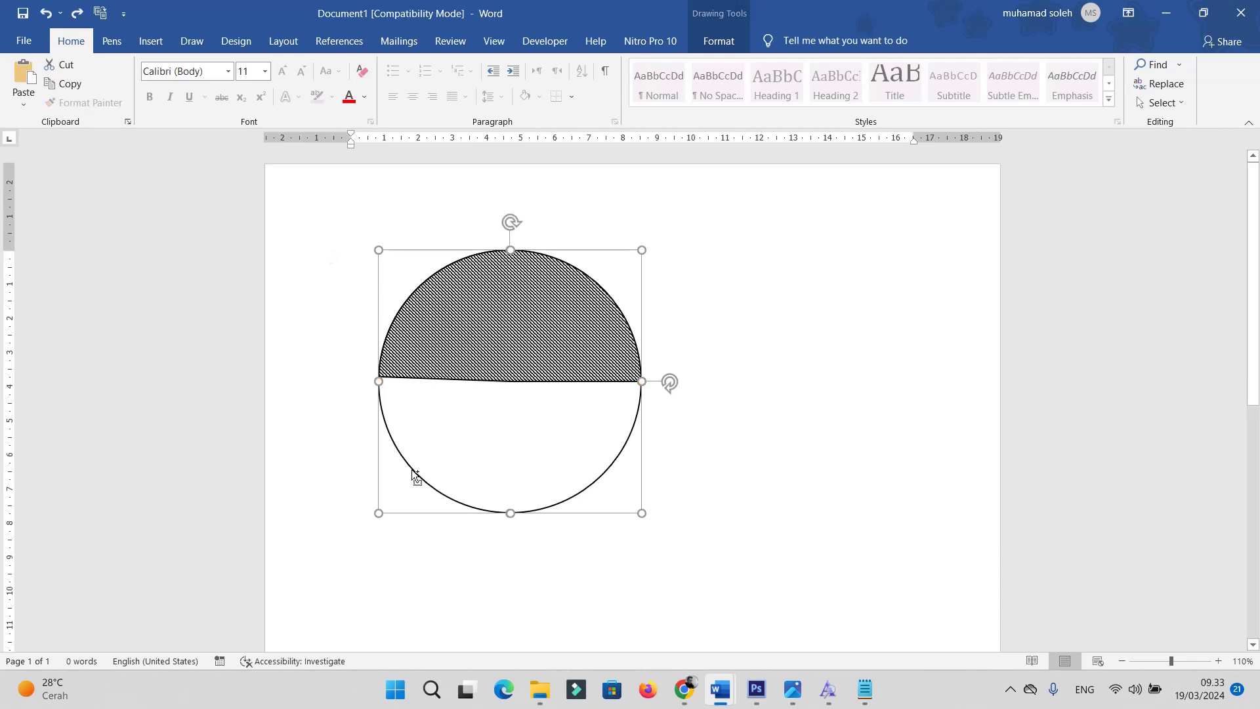
left_click_drag(547, 257, 621, 293)
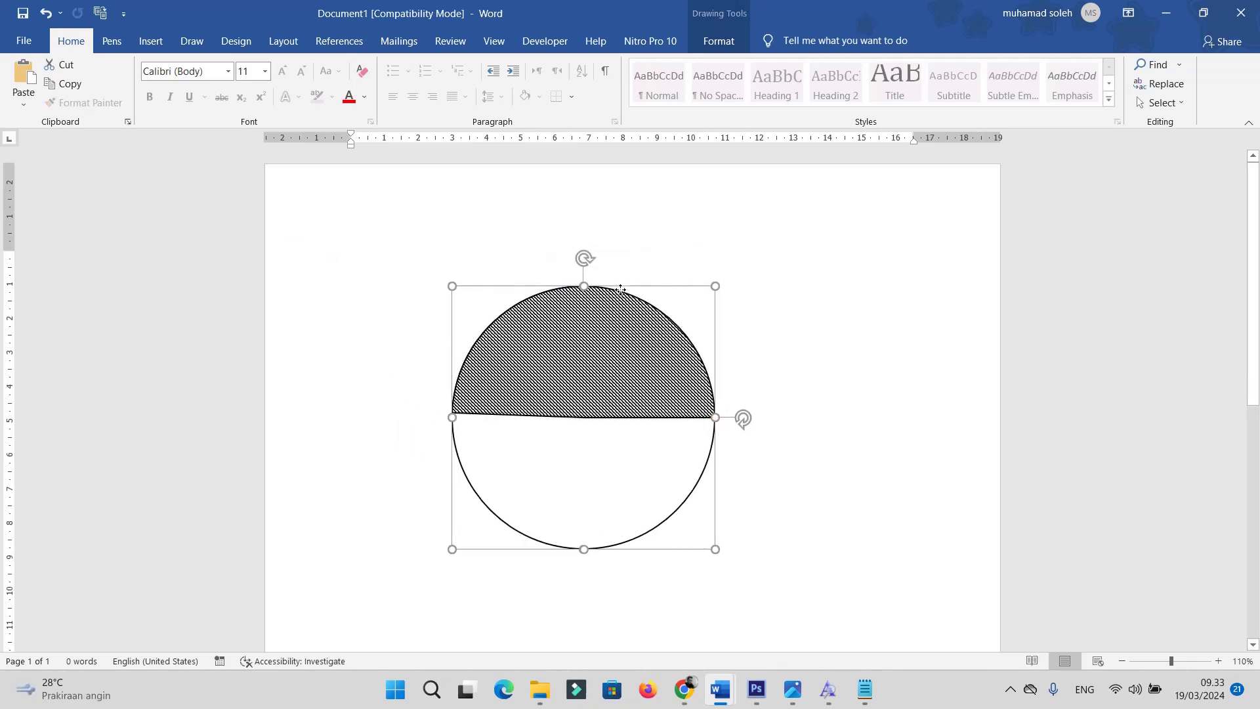
left_click(725, 42)
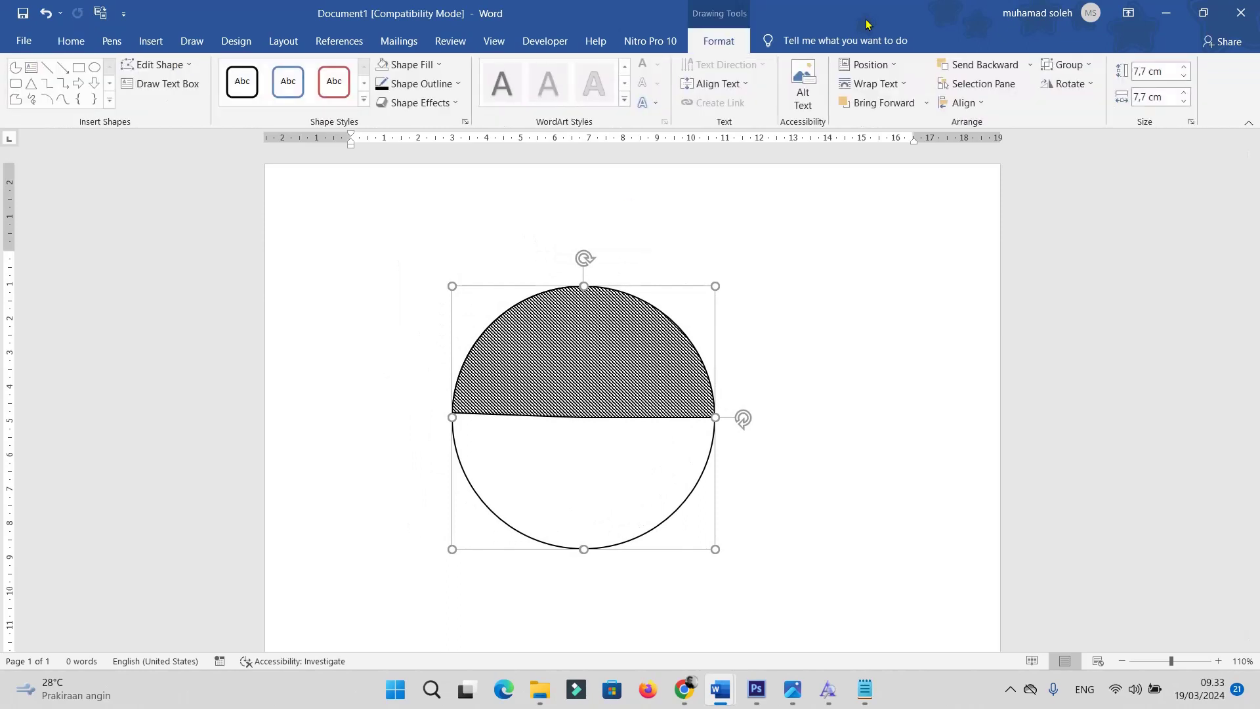
left_click(1071, 65)
left_click(1079, 97)
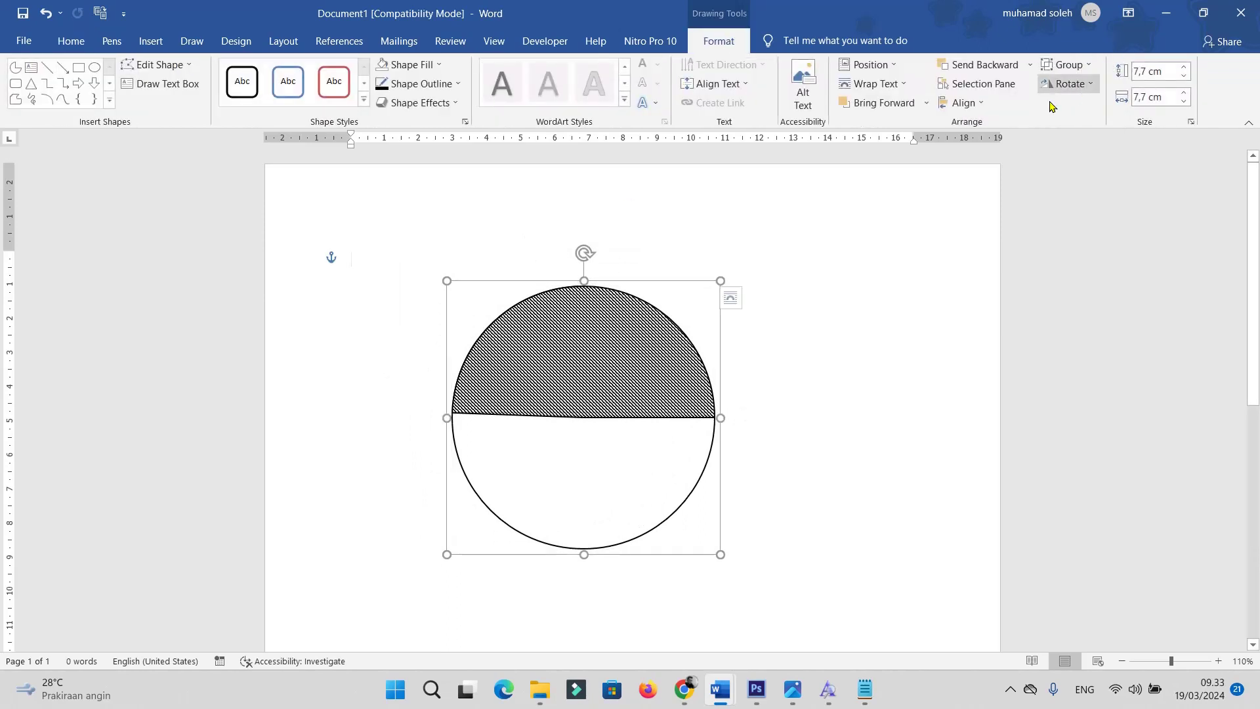
Shrink the grouped circle by a corner handle to 5.85 cm by 5.85 cm
left_click_drag(630, 416, 629, 409)
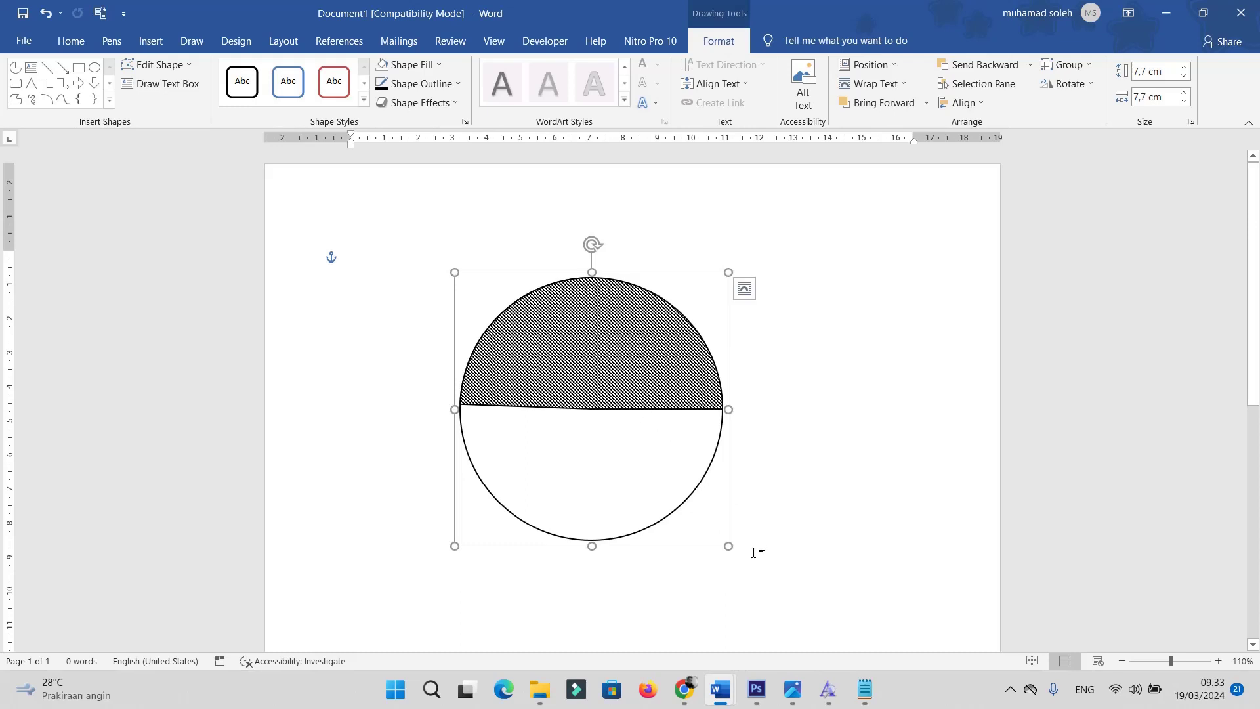
left_click_drag(728, 545, 666, 483)
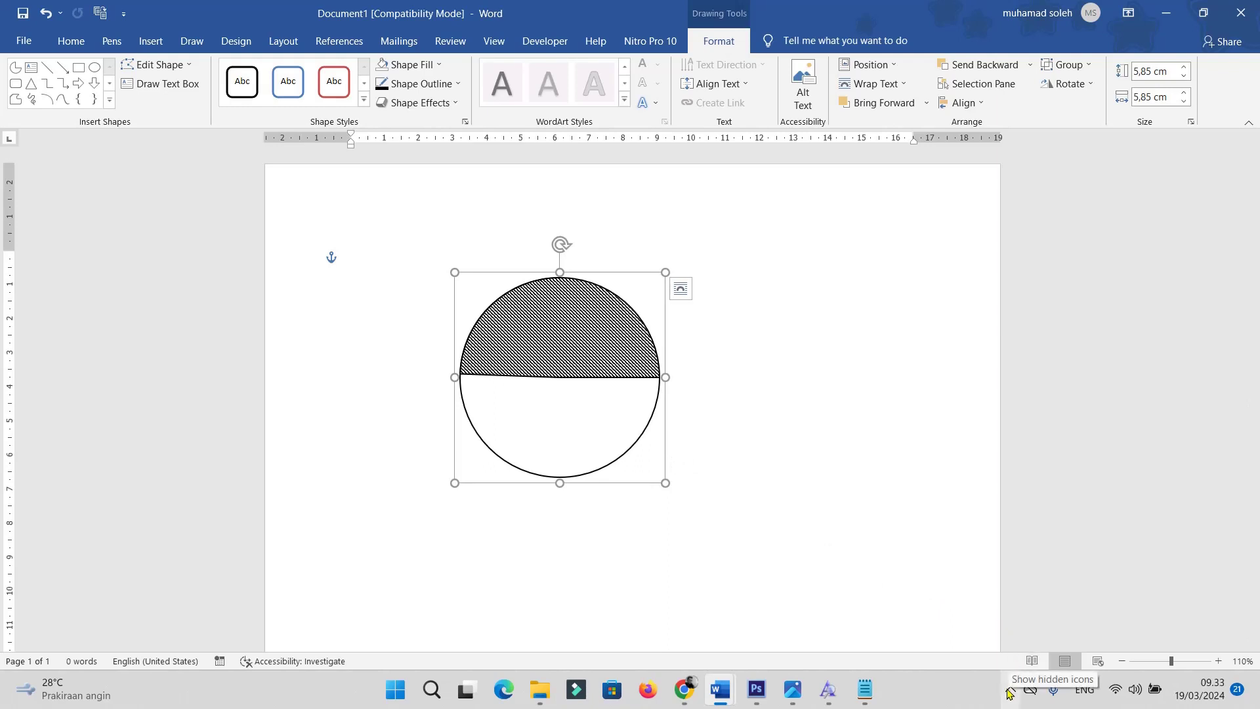
left_click(1008, 693)
left_click(1048, 581)
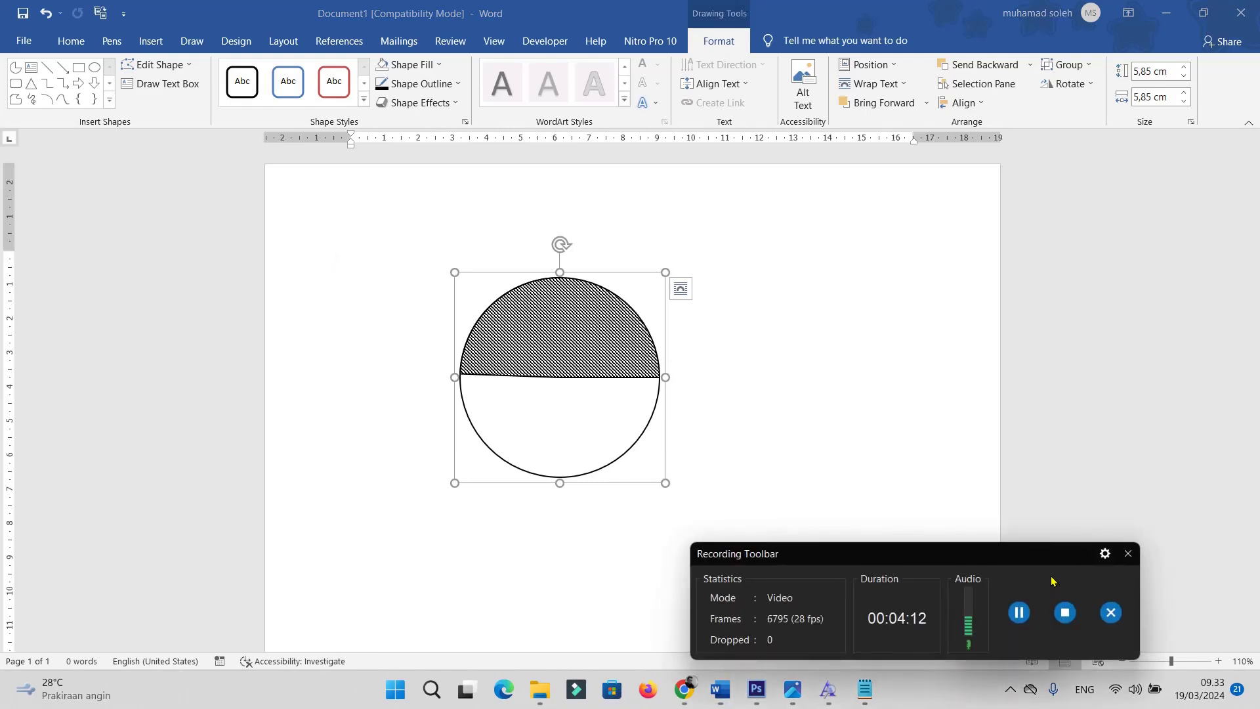